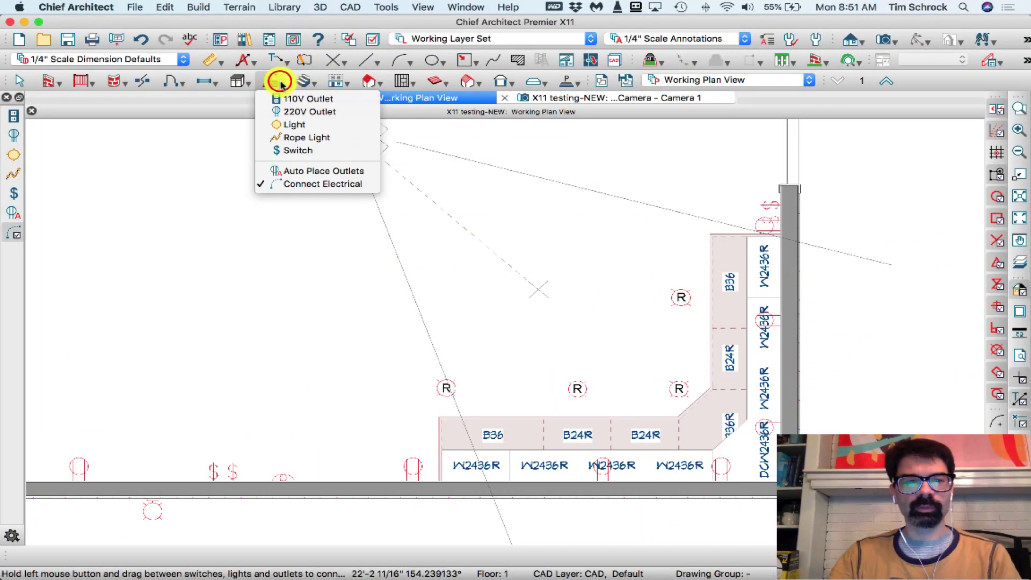
Step: Draw a rope light along the W2436R wall cabinets around the L-shaped corner
left_click(294, 139)
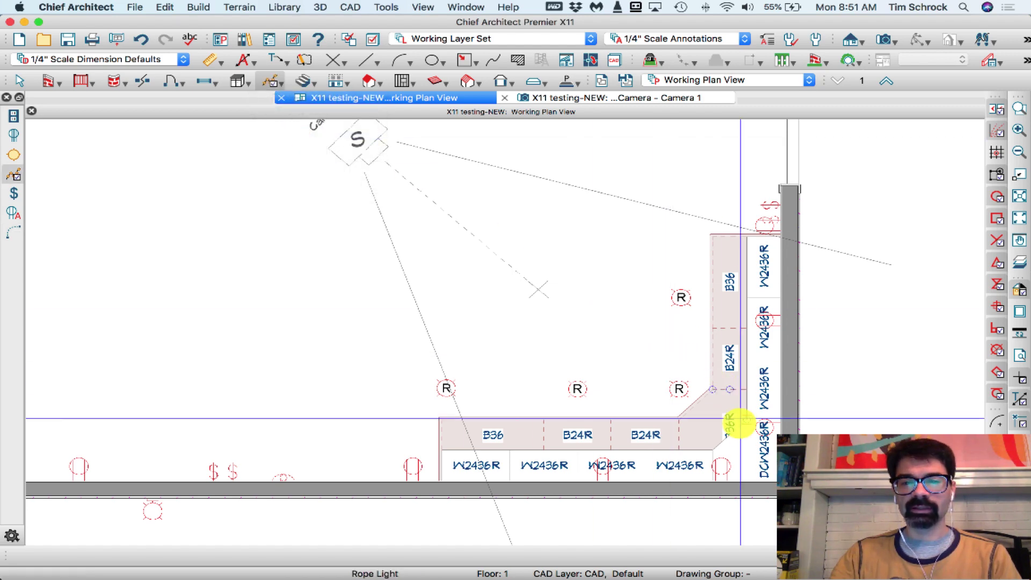
scroll(738, 425, "up", 2)
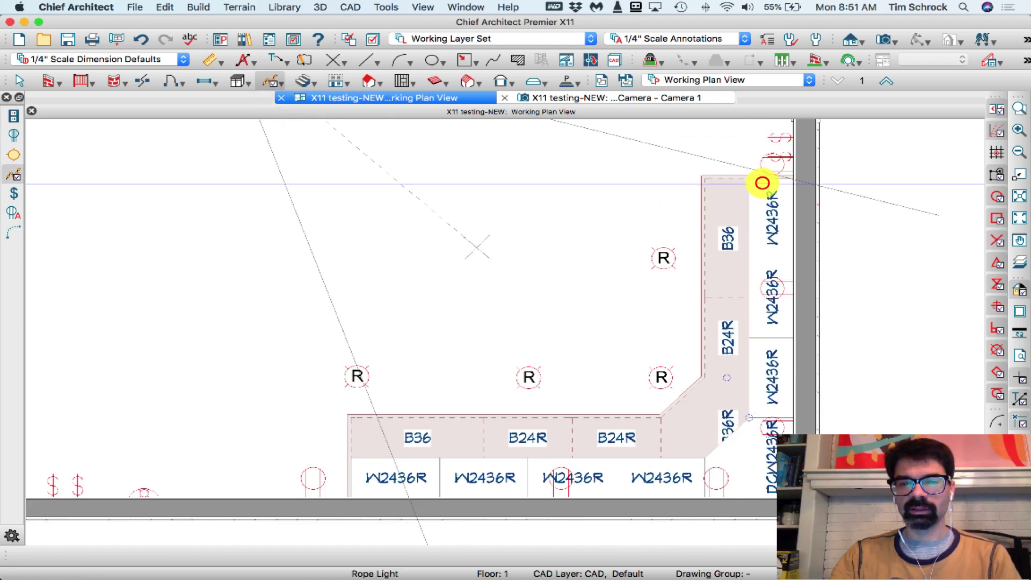
left_click_drag(762, 183, 352, 467)
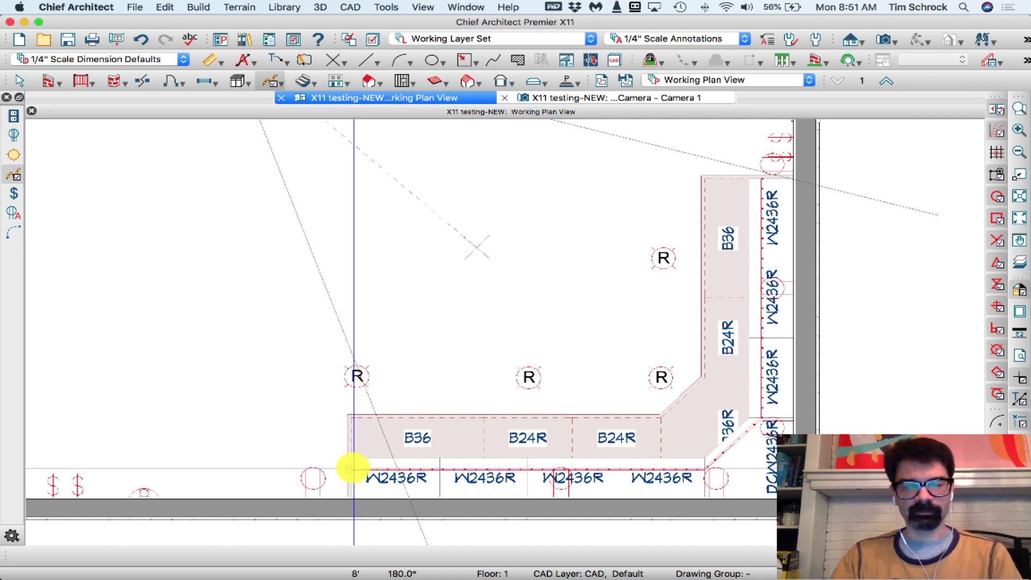
double_click(380, 469)
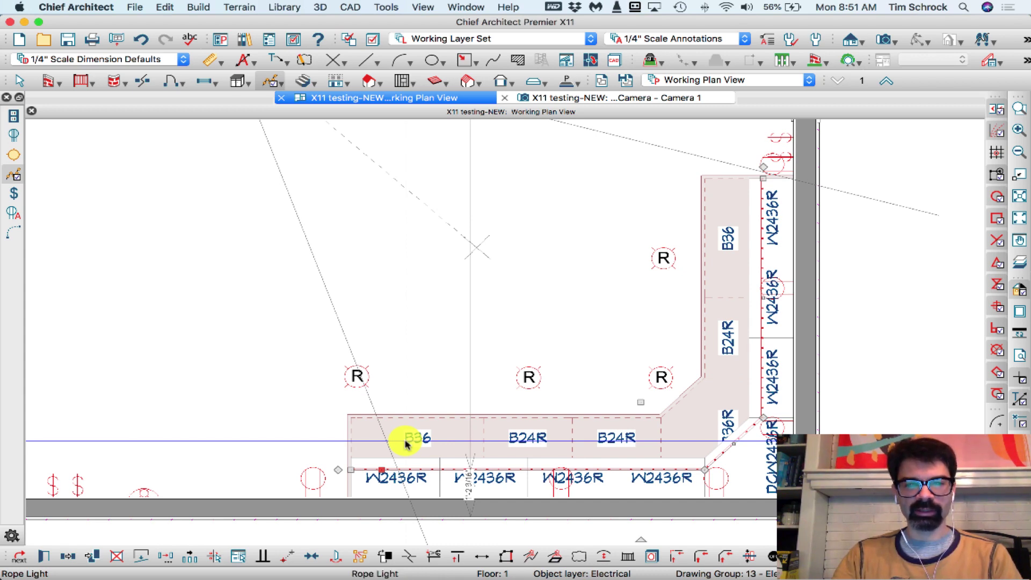
key("super+e")
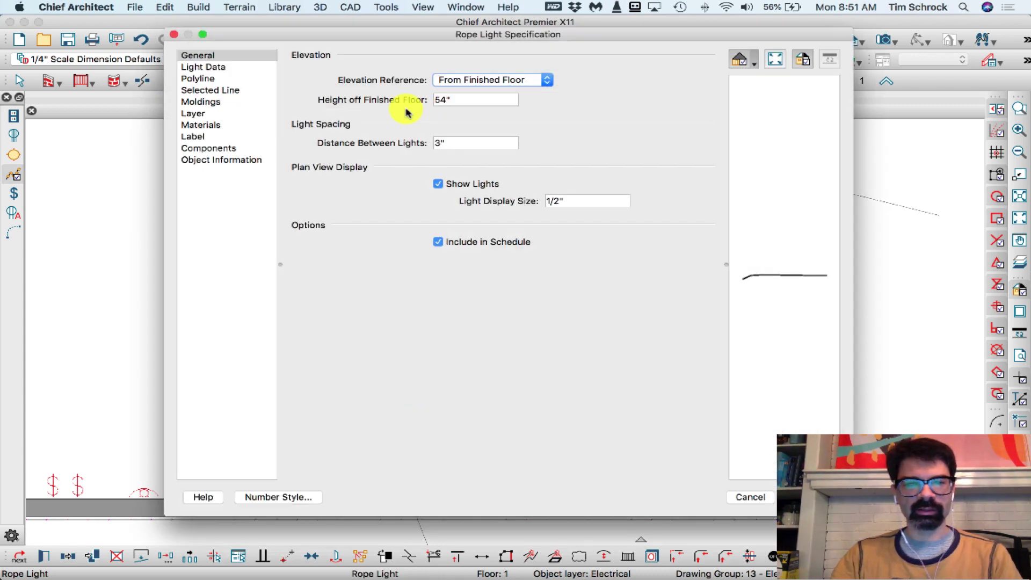
left_click(231, 102)
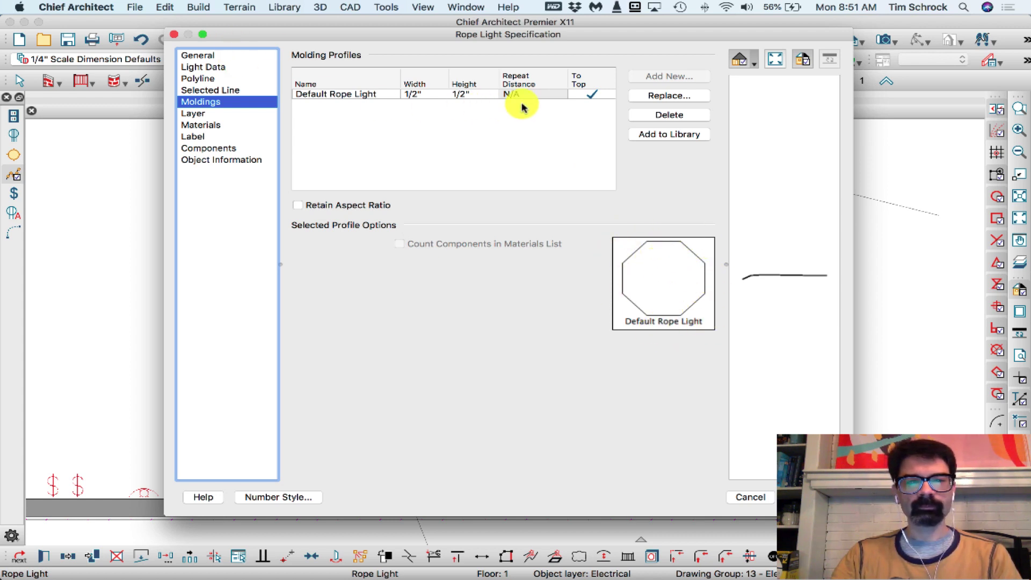
left_click(213, 54)
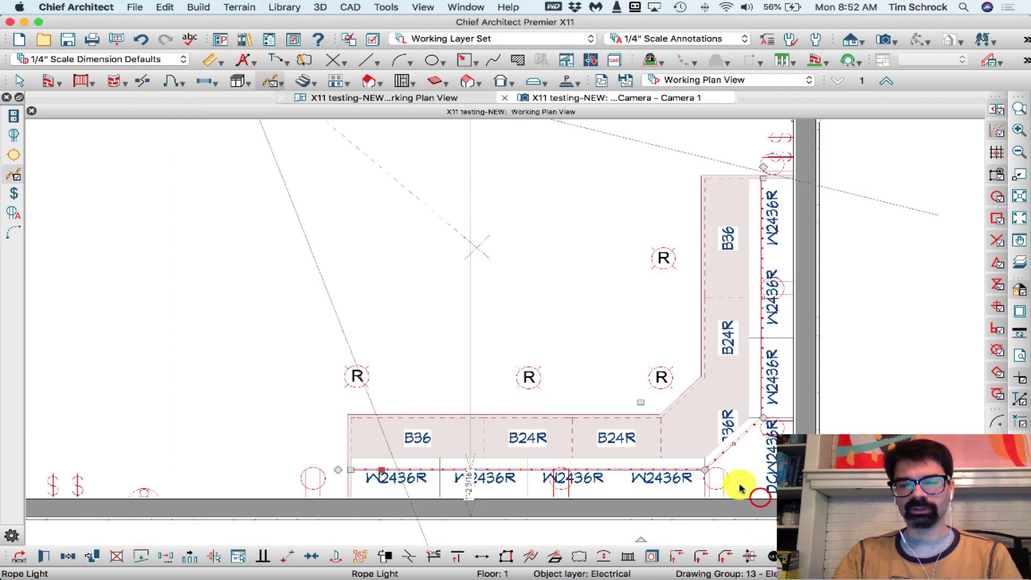
left_click(757, 496)
Step: Check the corner wall cabinet's 54" Finished Floor to Bottom, then reselect the rope light
key("space")
left_click(745, 461)
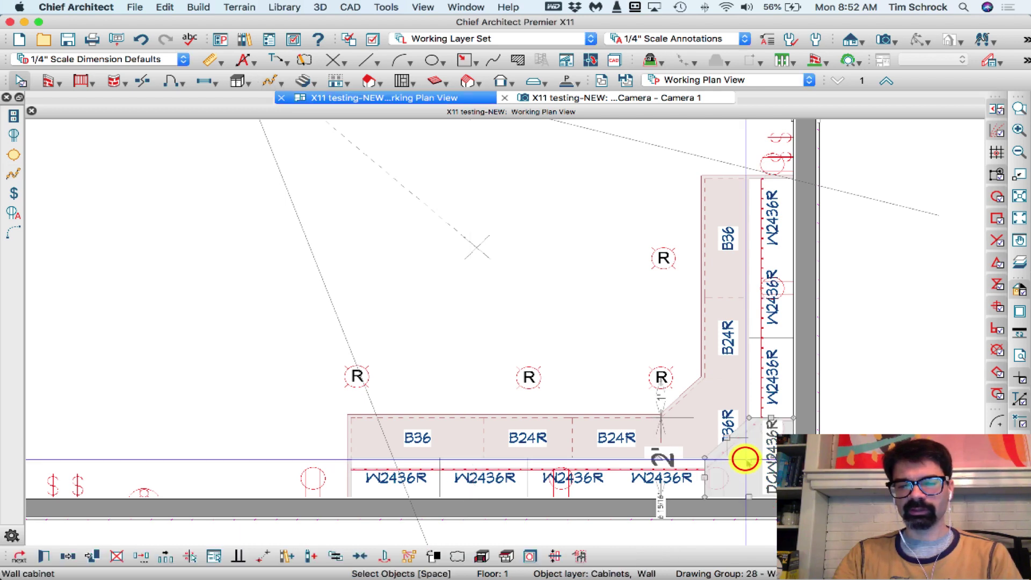
key("super+e")
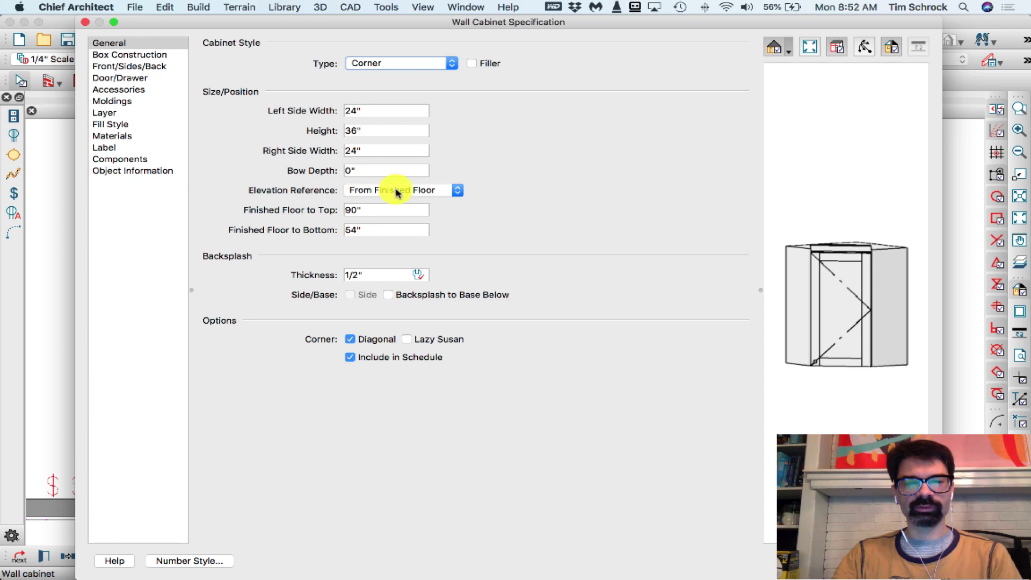
key("Escape")
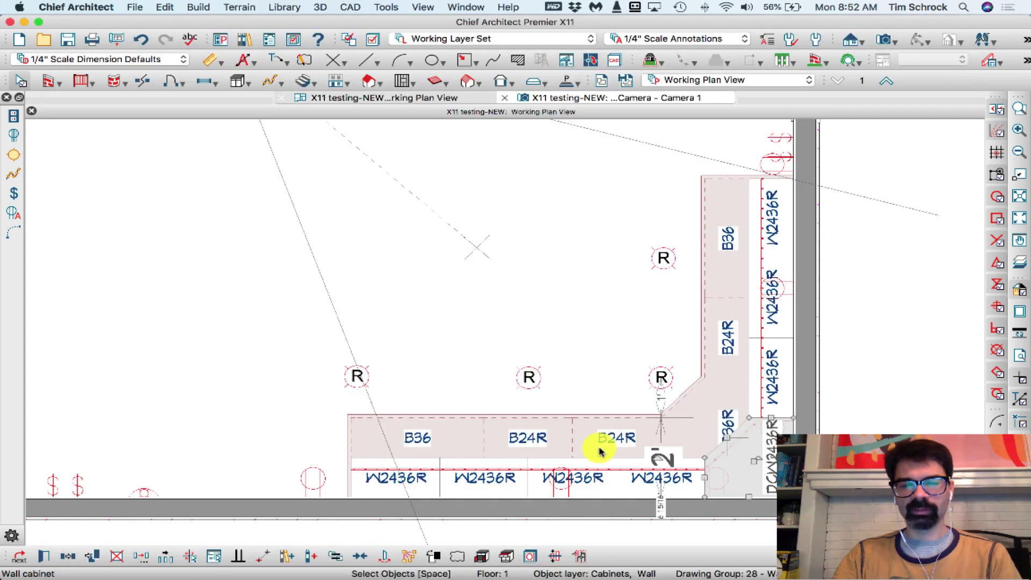
left_click(591, 467)
Step: In the Rope Light Specification, review the Label and Materials pages, then show Light Data
double_click(591, 467)
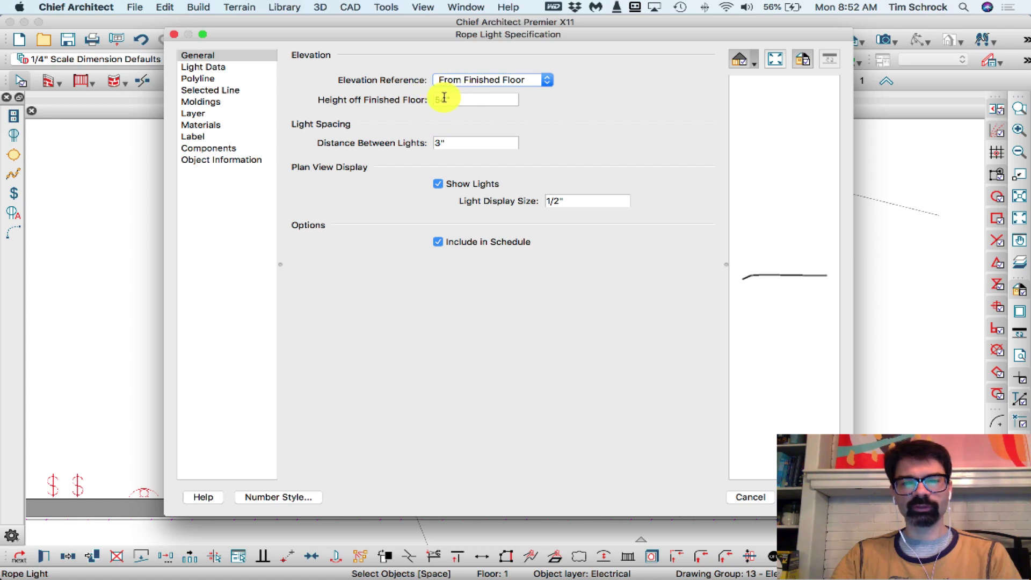
left_click(214, 137)
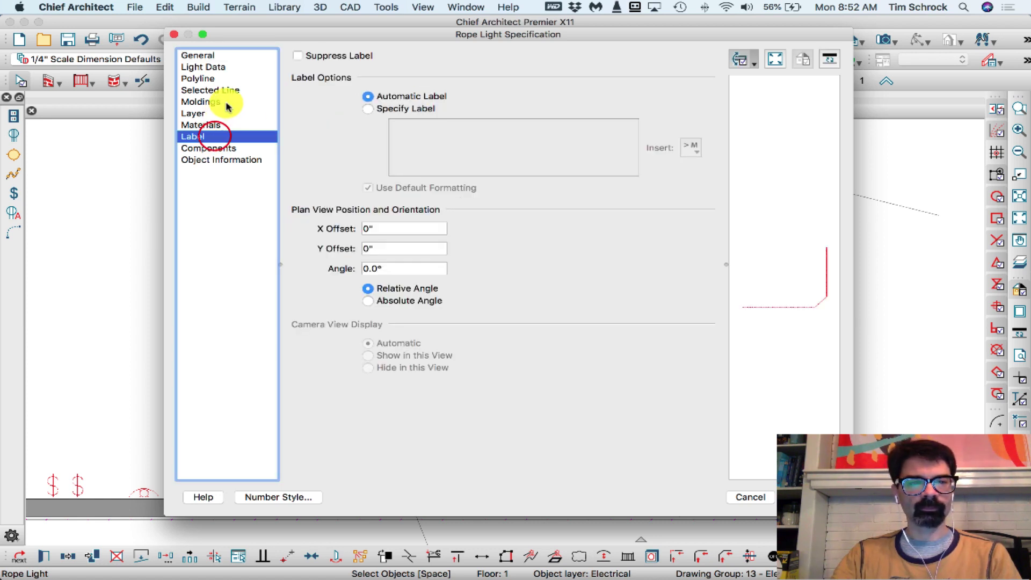
left_click(223, 122)
left_click(382, 92)
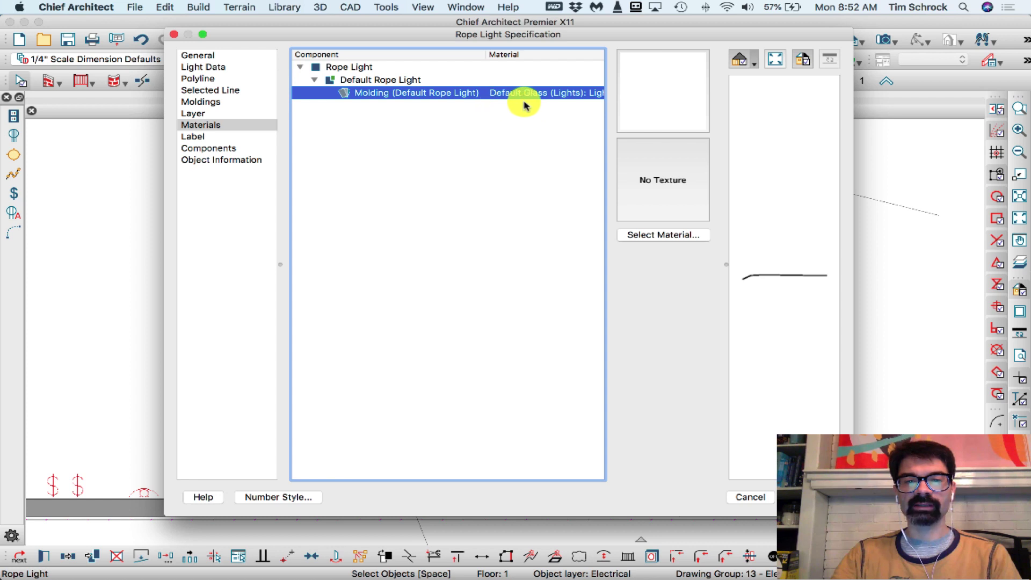
scroll(523, 103, "right", 3)
scroll(522, 102, "left", 1)
scroll(520, 101, "right", 1)
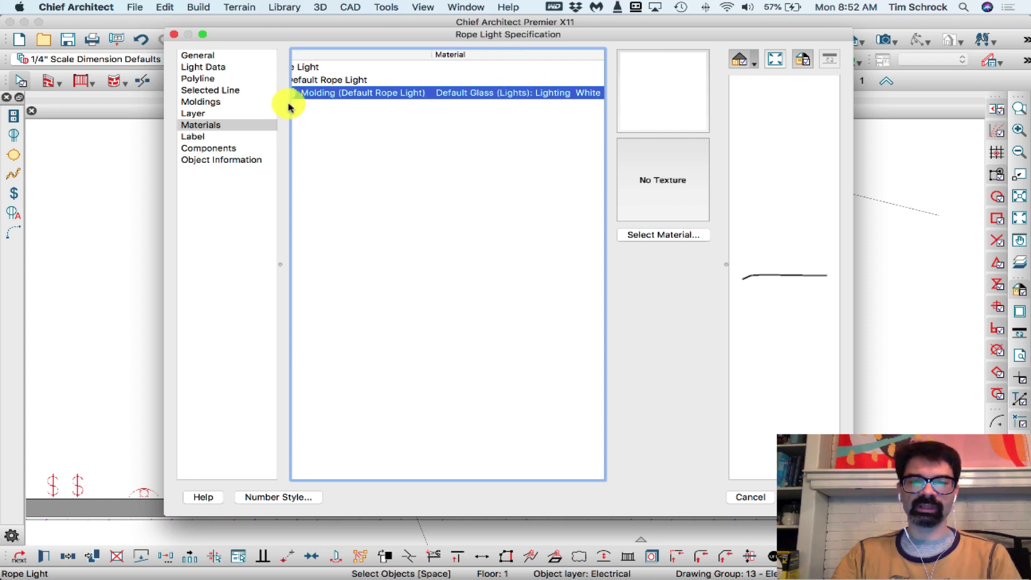
left_click(220, 67)
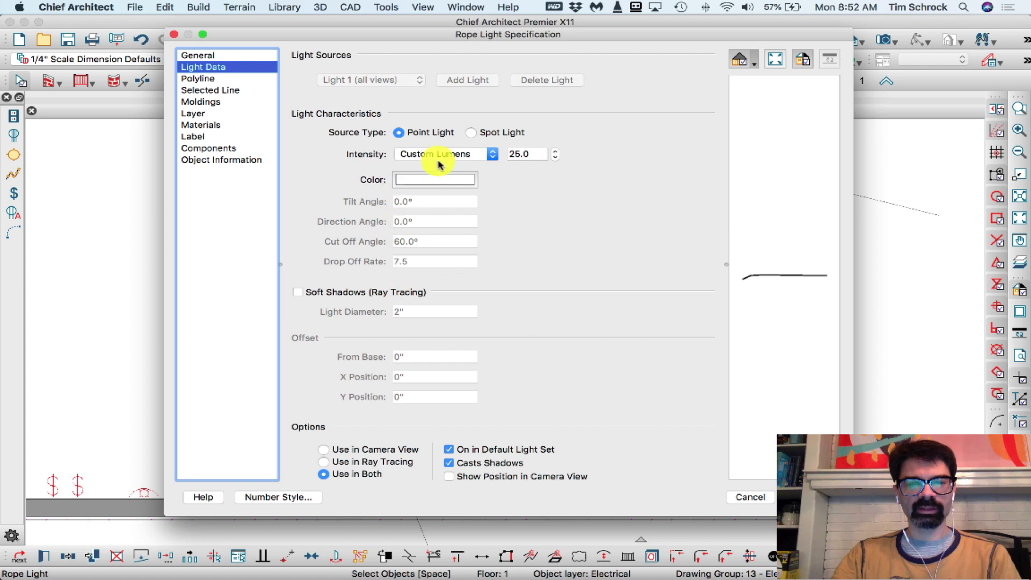
Step: Try Spot Light, revert to Point Light with Soft Shadows off, and return to General
left_click(479, 133)
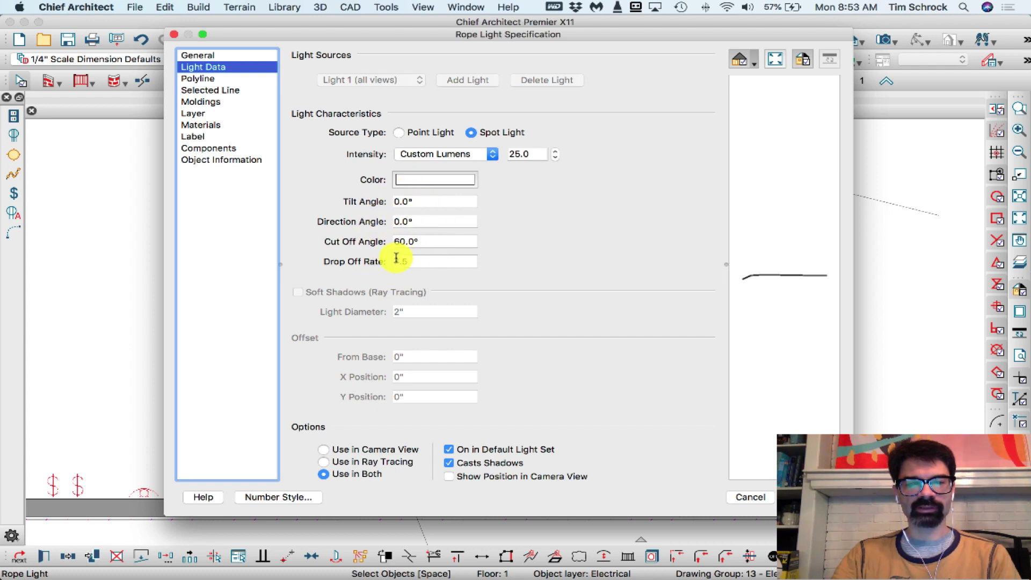
left_click(397, 132)
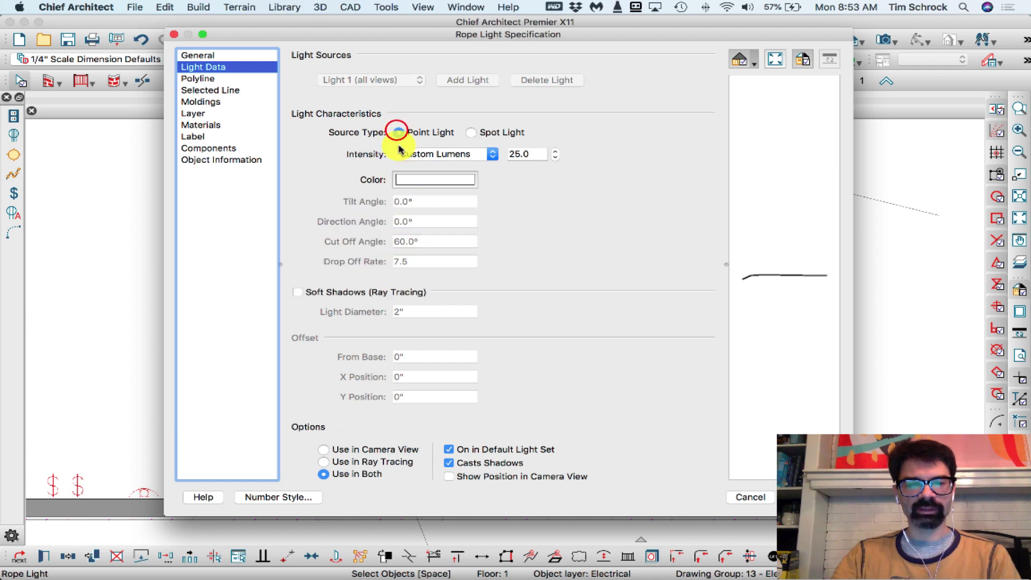
left_click(298, 292)
left_click(298, 293)
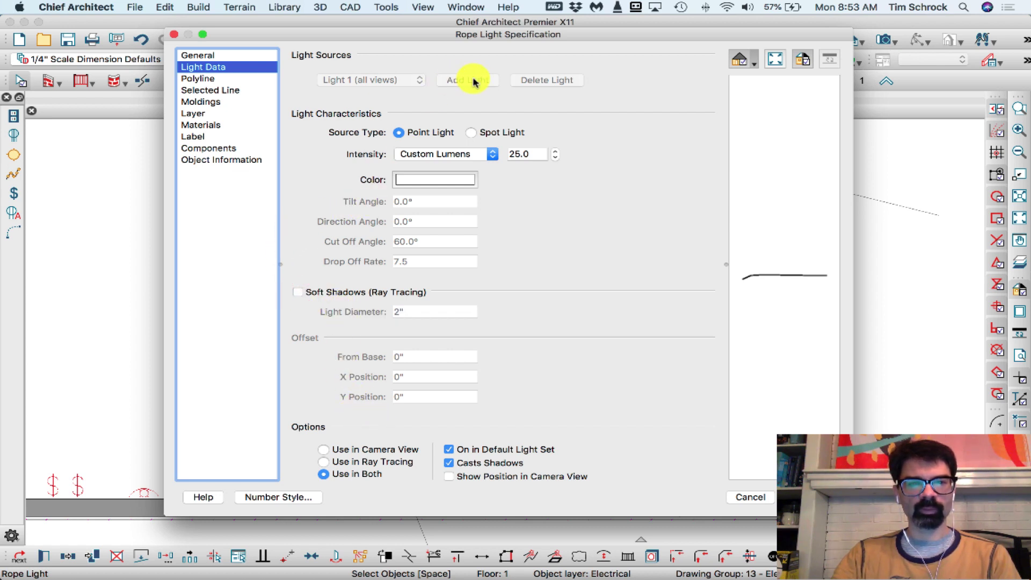
left_click(237, 56)
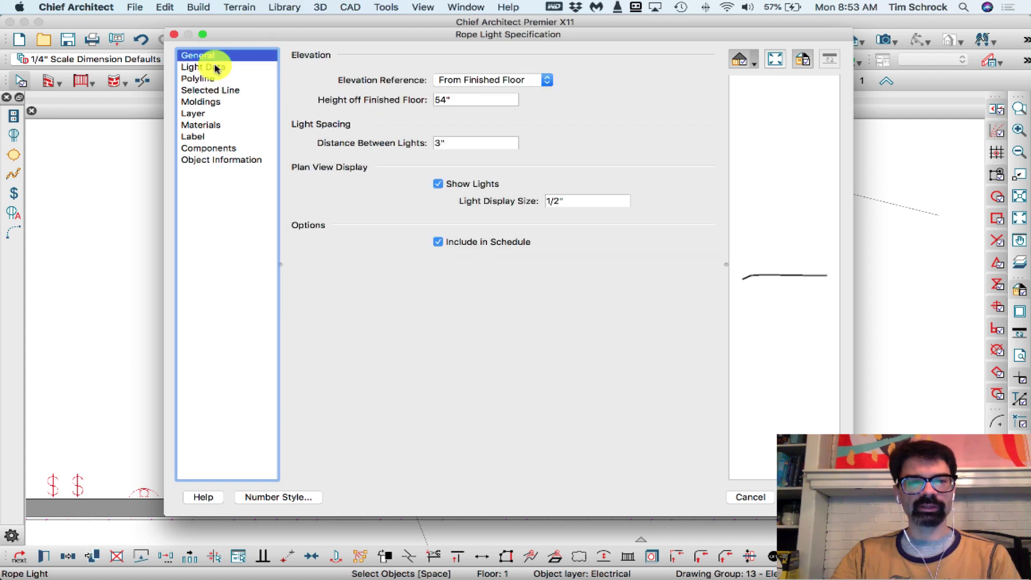
Step: Set the rope light's Distance Between Lights to 2" and confirm the dialog
left_click(214, 66)
left_click(212, 57)
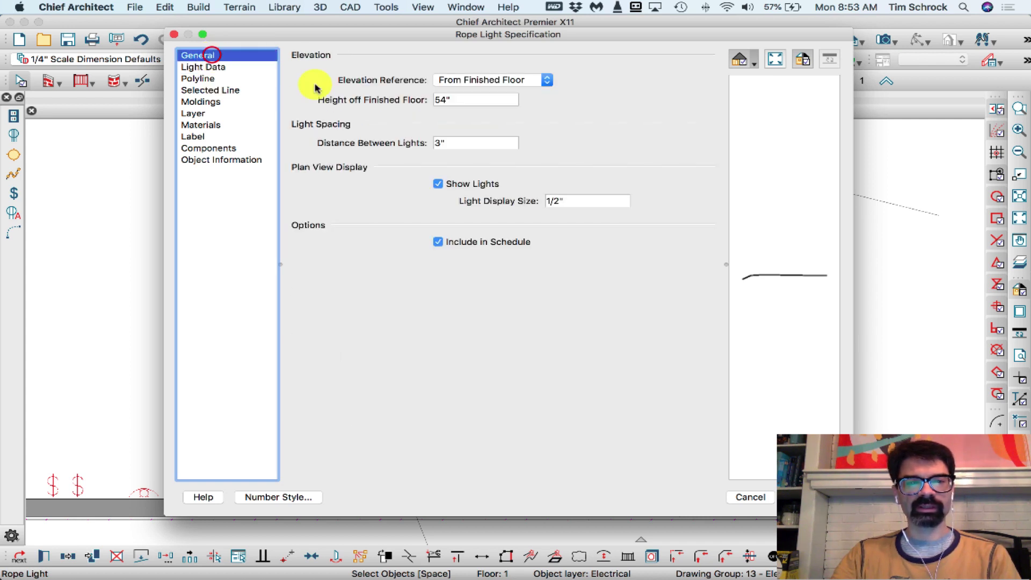
left_click(465, 142)
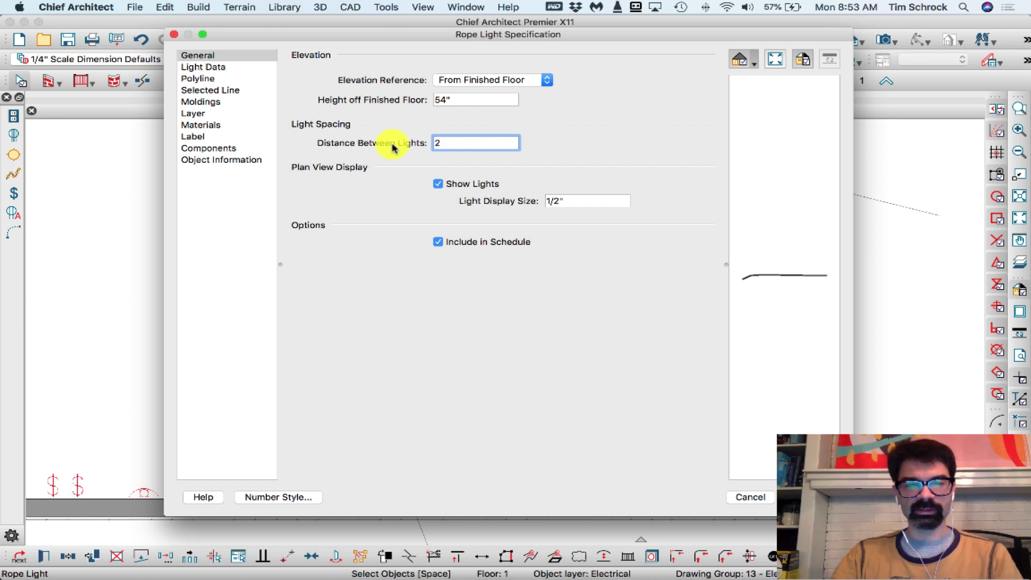
left_click(437, 184)
left_click(438, 184)
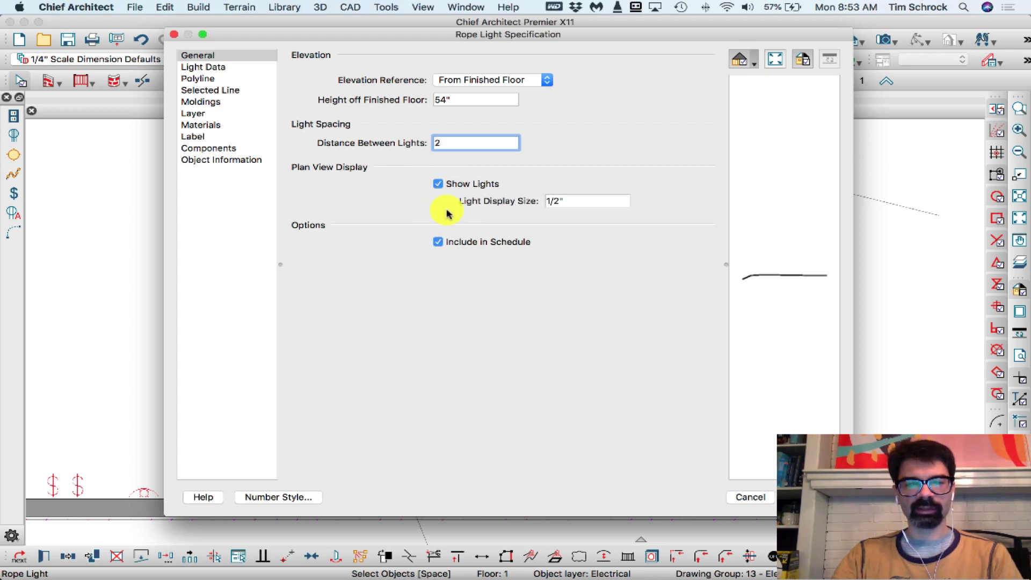
type("2")
key("Return")
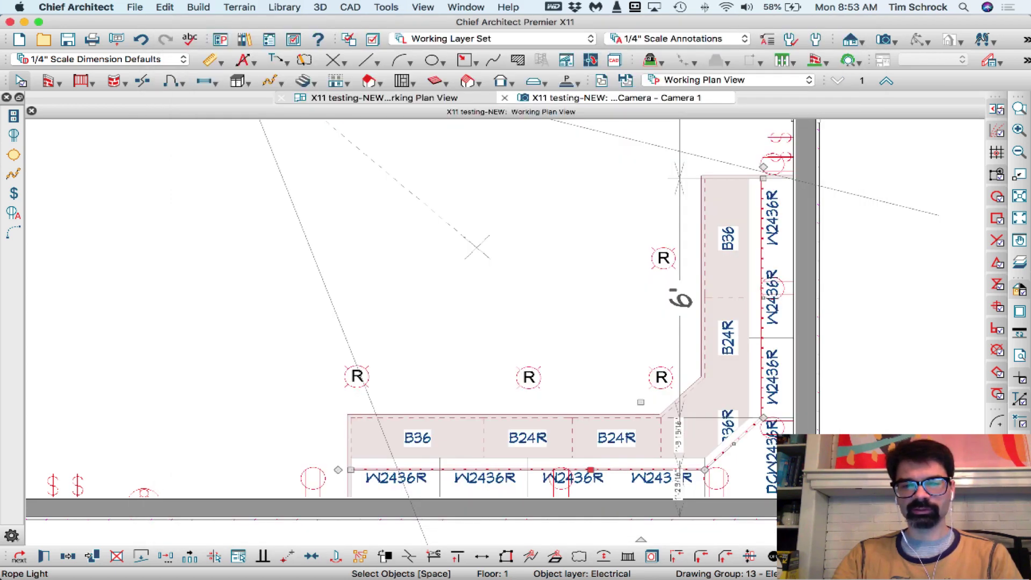
scroll(562, 478, "up", 4)
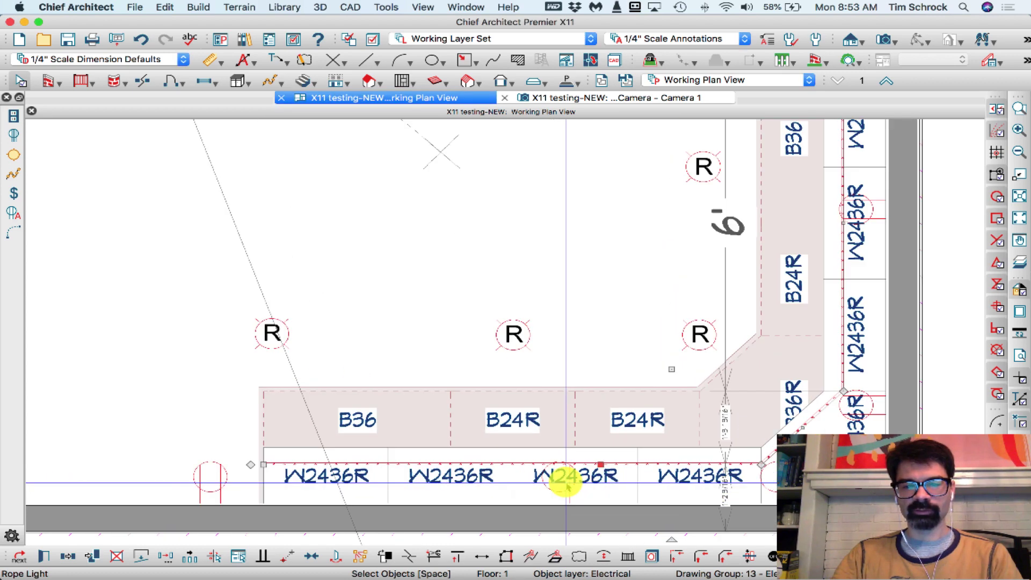
scroll(504, 460, "up", 2)
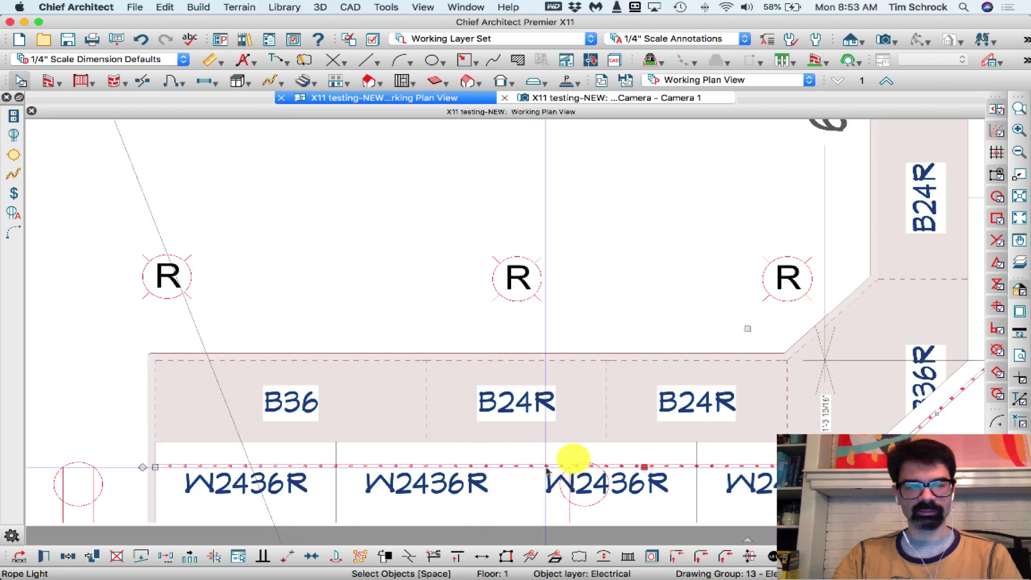
scroll(579, 457, "down", 2)
scroll(582, 455, "down", 1)
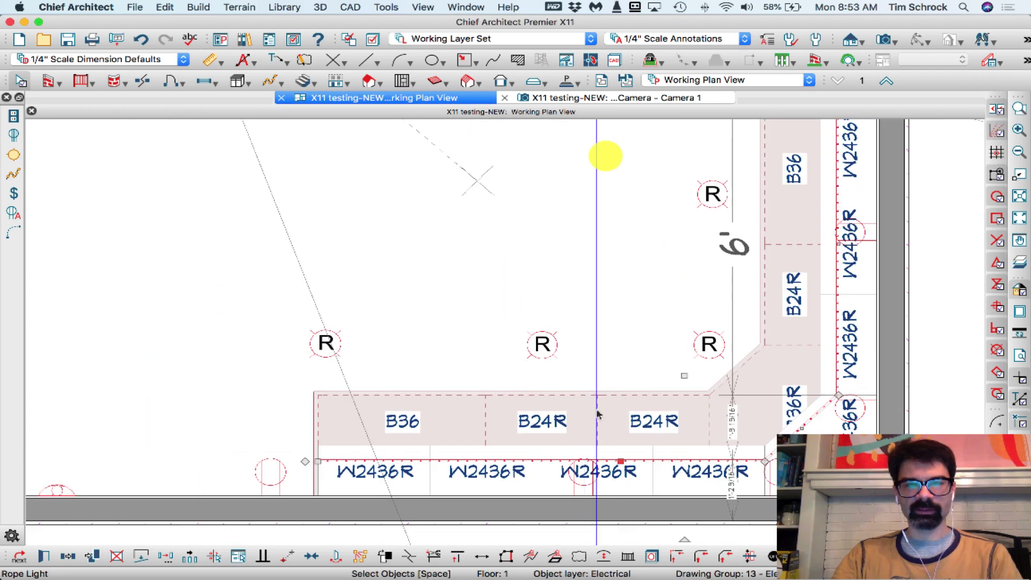
Step: Open the 3D camera view and turn it toward the corner cabinets
left_click(587, 100)
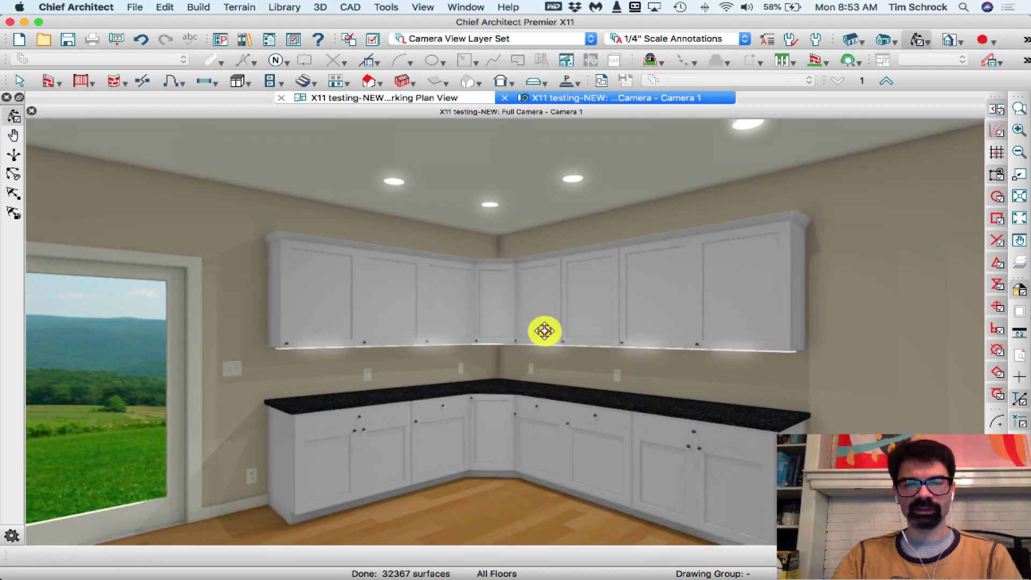
left_click_drag(544, 330, 617, 365)
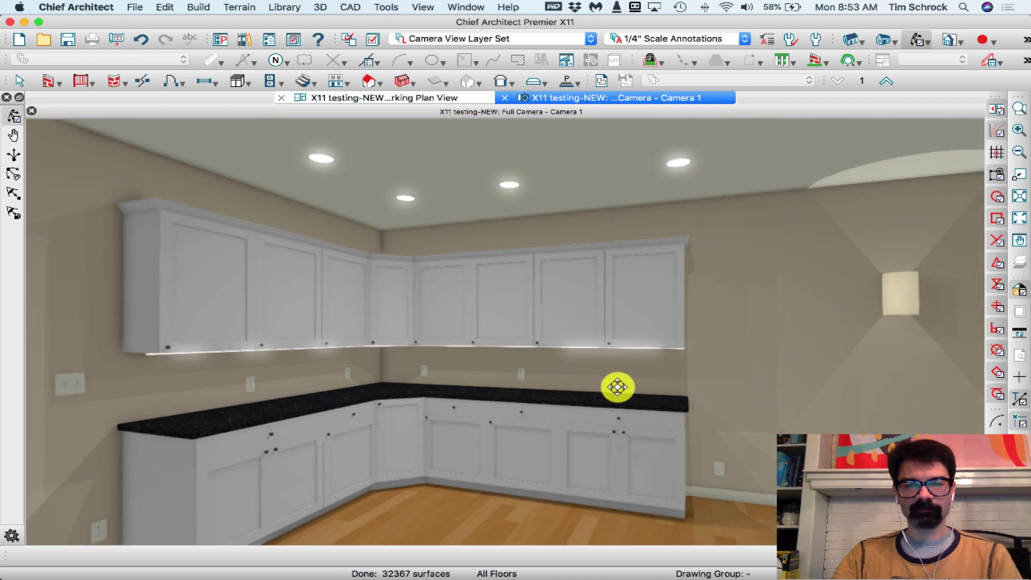
scroll(617, 387, "up", 5)
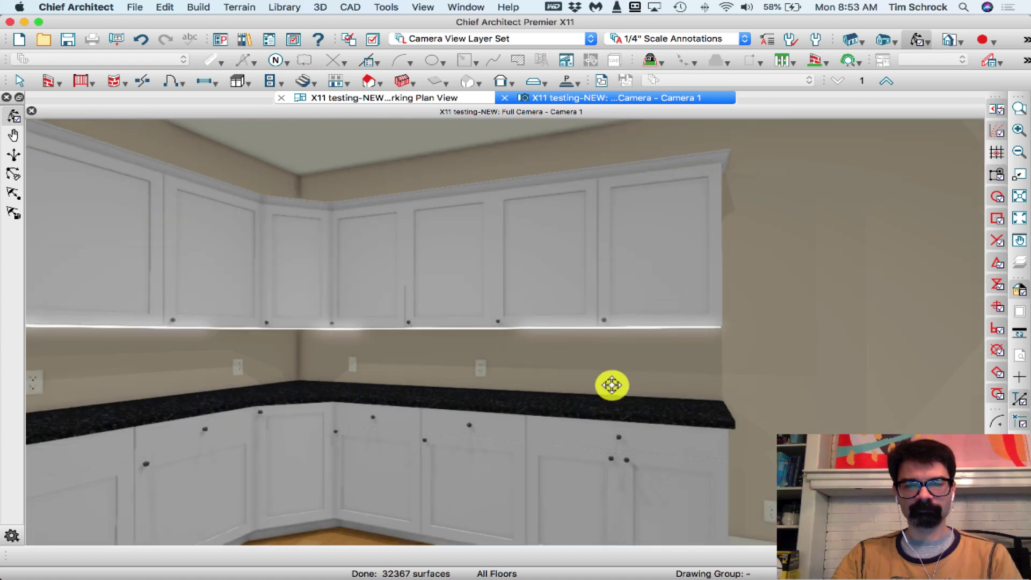
left_click(596, 378)
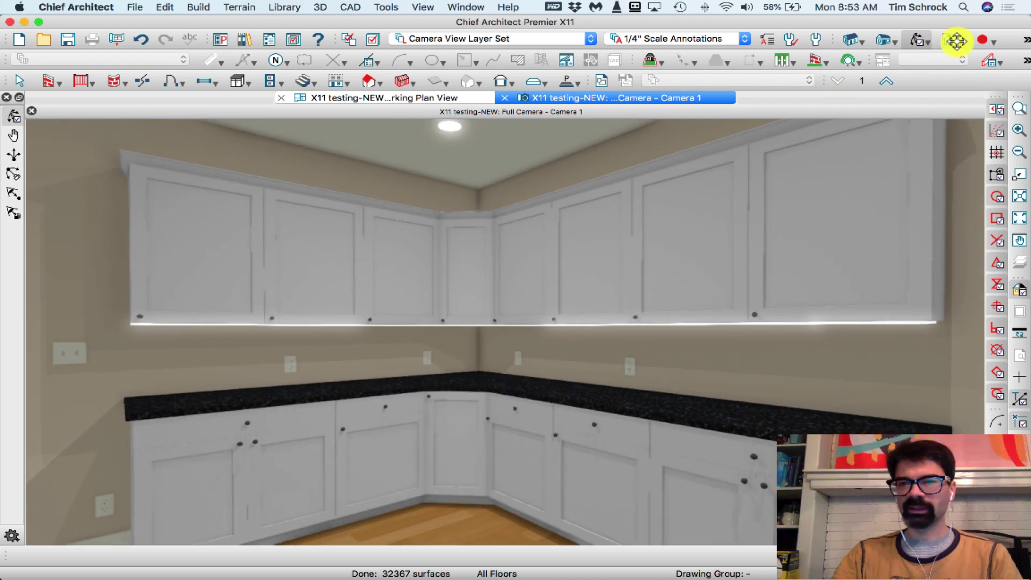
Step: Set the camera view's Rendering Technique to Physically Based
left_click(959, 41)
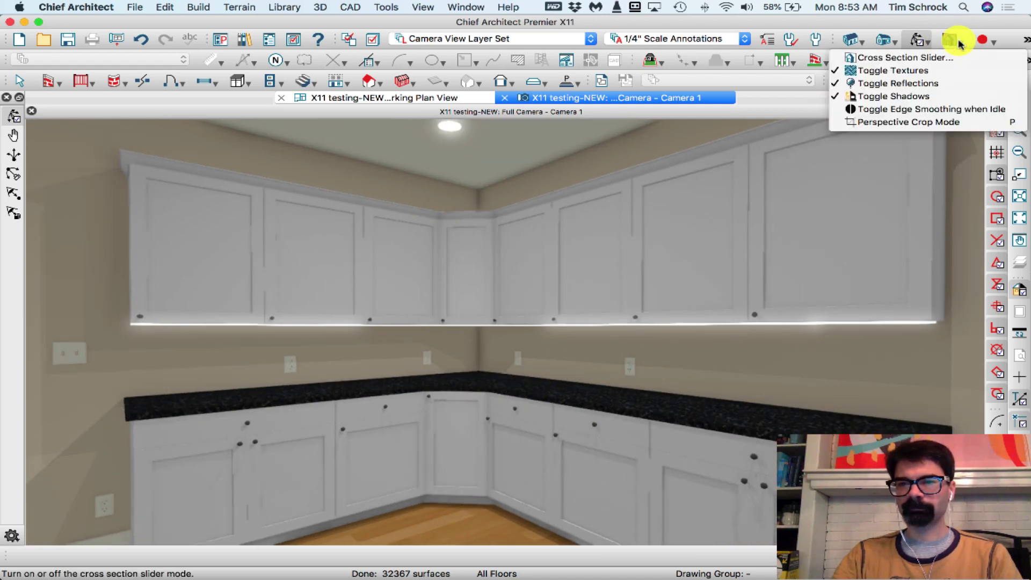
left_click(958, 41)
left_click(928, 41)
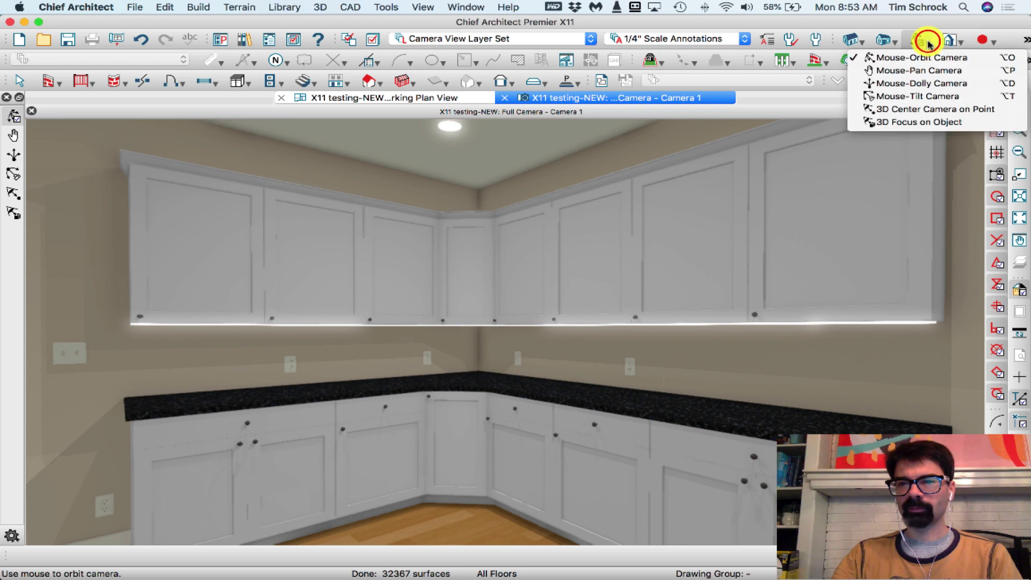
left_click(928, 41)
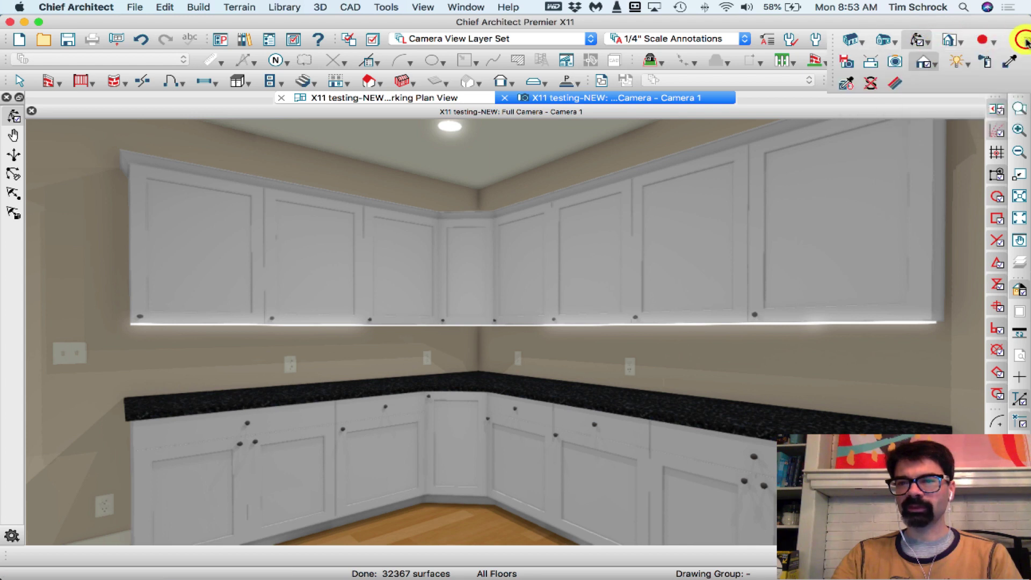
left_click(927, 62)
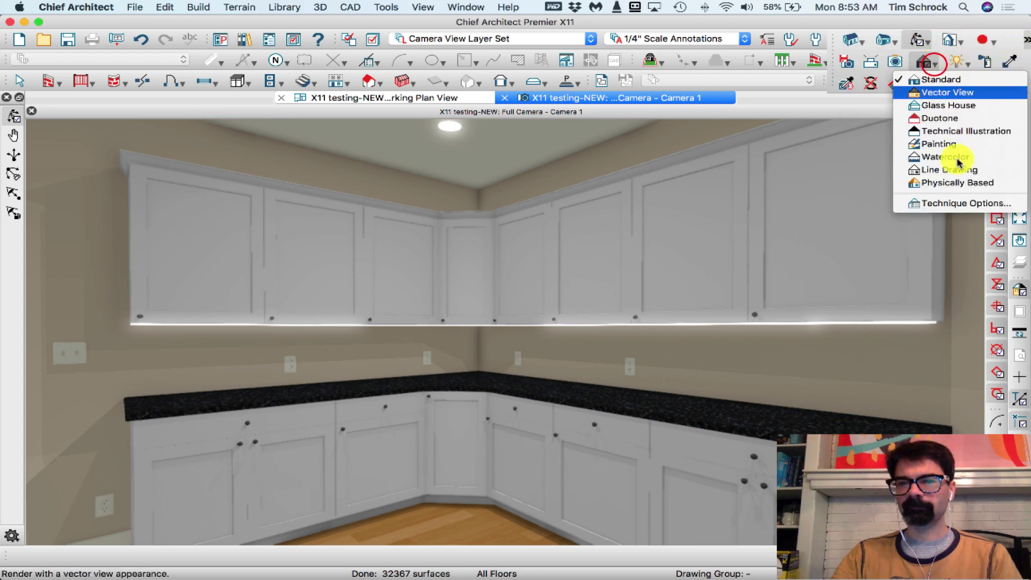
left_click(953, 184)
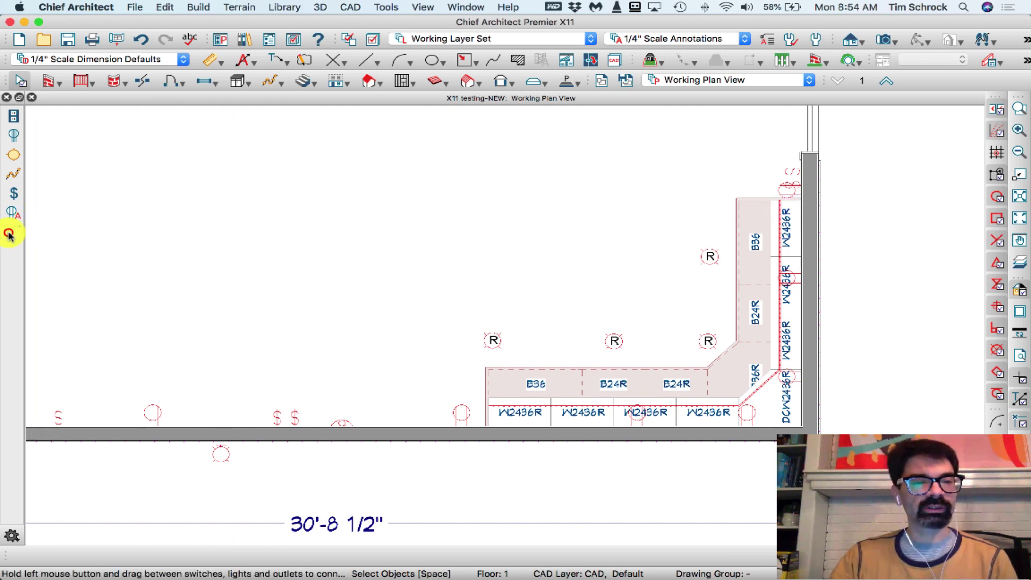
Step: Wire the switch through the R lights up to the top-right fixture with Connect Electrical
left_click(14, 232)
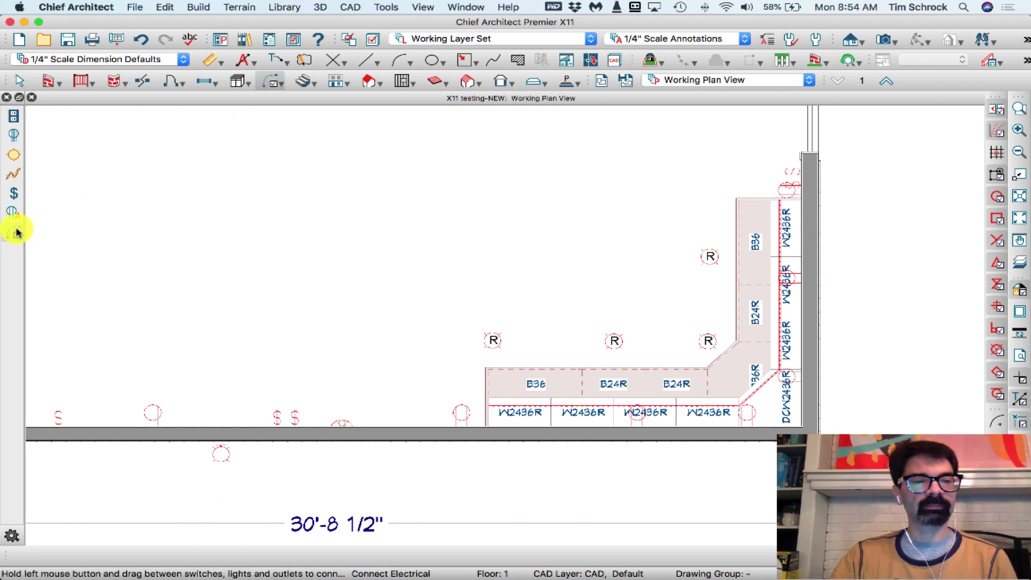
scroll(184, 340, "up", 1)
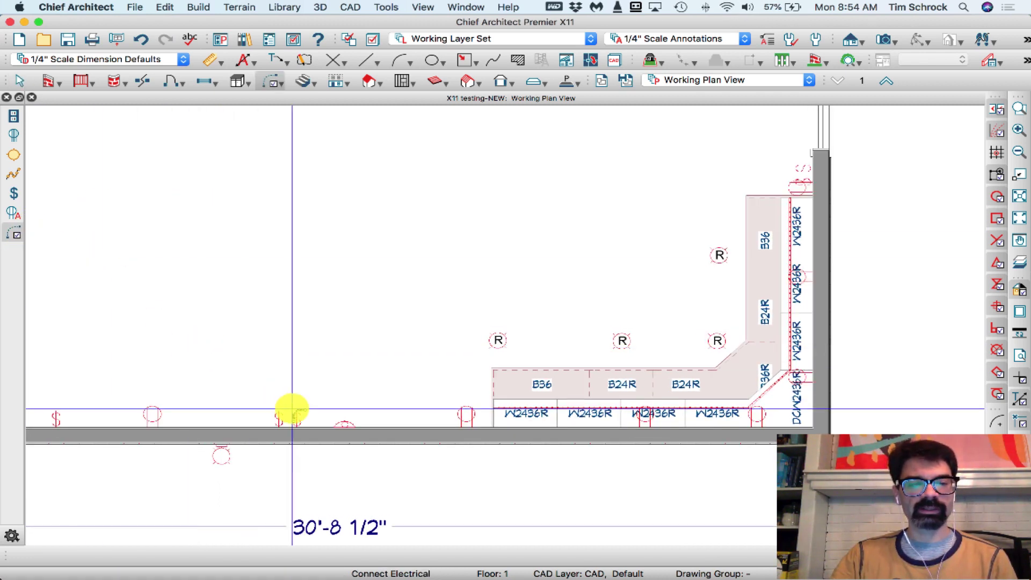
left_click_drag(294, 413, 342, 421)
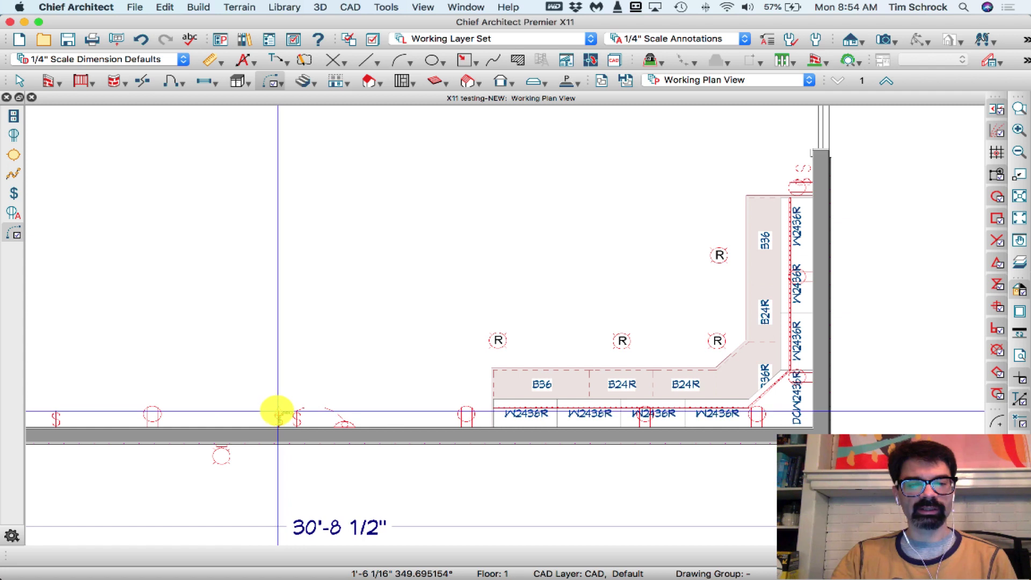
left_click_drag(277, 413, 497, 339)
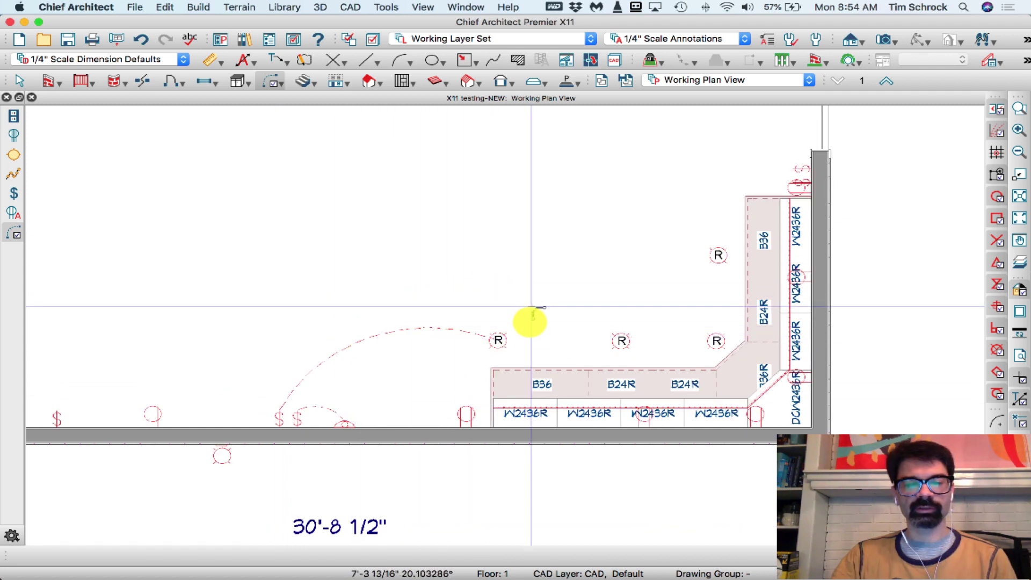
mouse_move(494, 338)
left_mouse_down()
mouse_move(720, 341)
mouse_move(716, 246)
mouse_move(718, 255)
left_mouse_up()
mouse_move(718, 255)
left_mouse_down()
mouse_move(720, 219)
mouse_move(793, 172)
left_mouse_up()
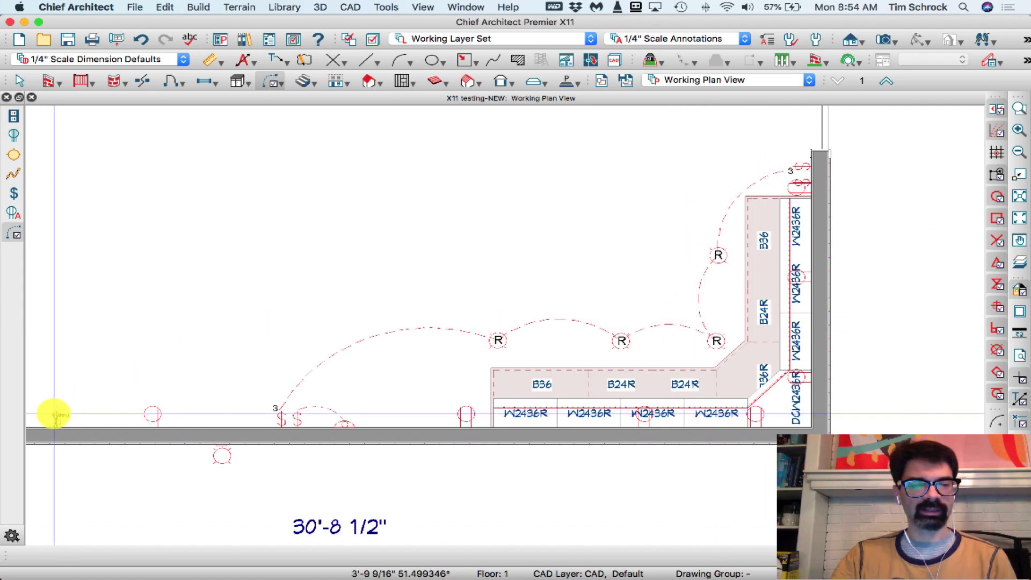
Step: Connect the left switch to the lower fixture, then bend each R-light wire into a tall arc
left_click_drag(57, 415, 219, 461)
left_click_drag(145, 407, 89, 474)
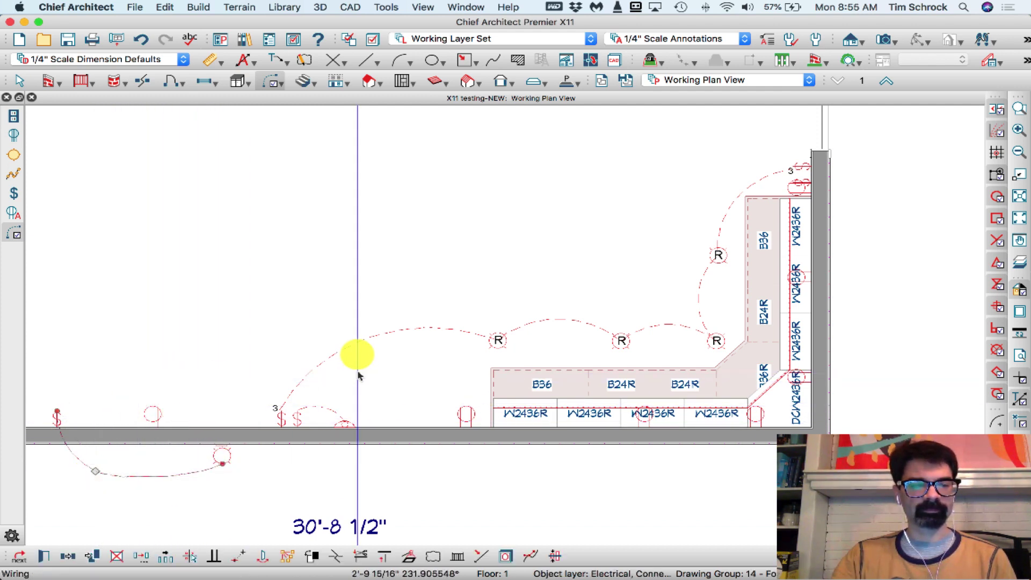
left_click(359, 346)
left_click_drag(371, 337, 334, 267)
left_click(581, 321)
left_click_drag(560, 320, 559, 245)
left_click(667, 323)
left_click_drag(667, 324, 667, 267)
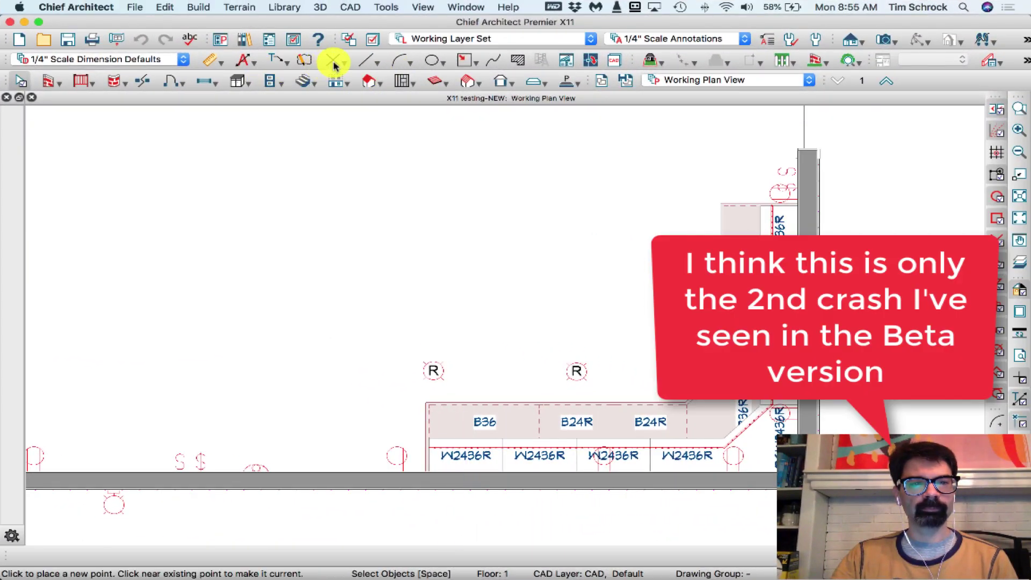
Step: Using Electrical > Connect Electrical, connect the wall switch to the nearby fixture
left_click(272, 81)
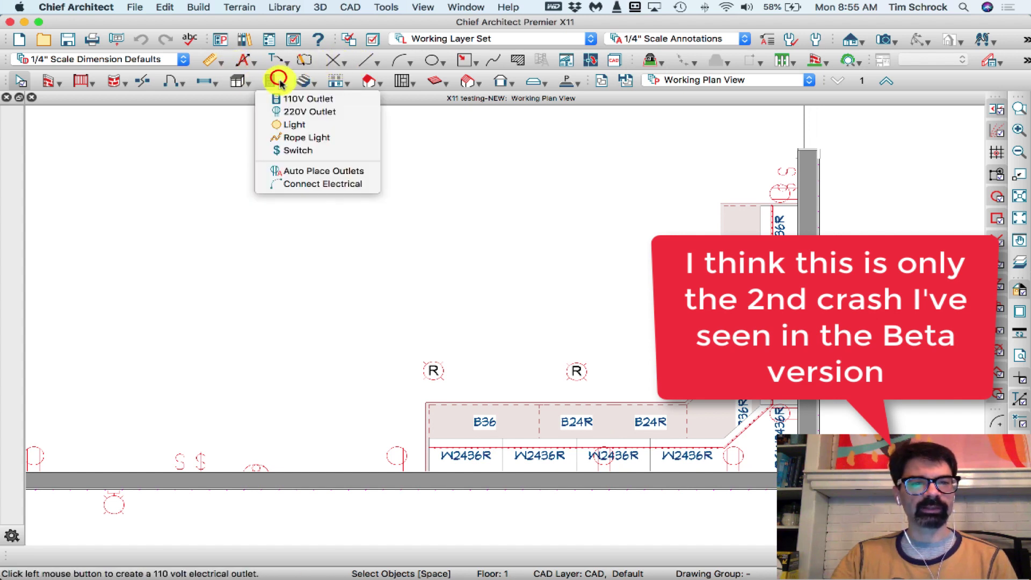
left_click(318, 184)
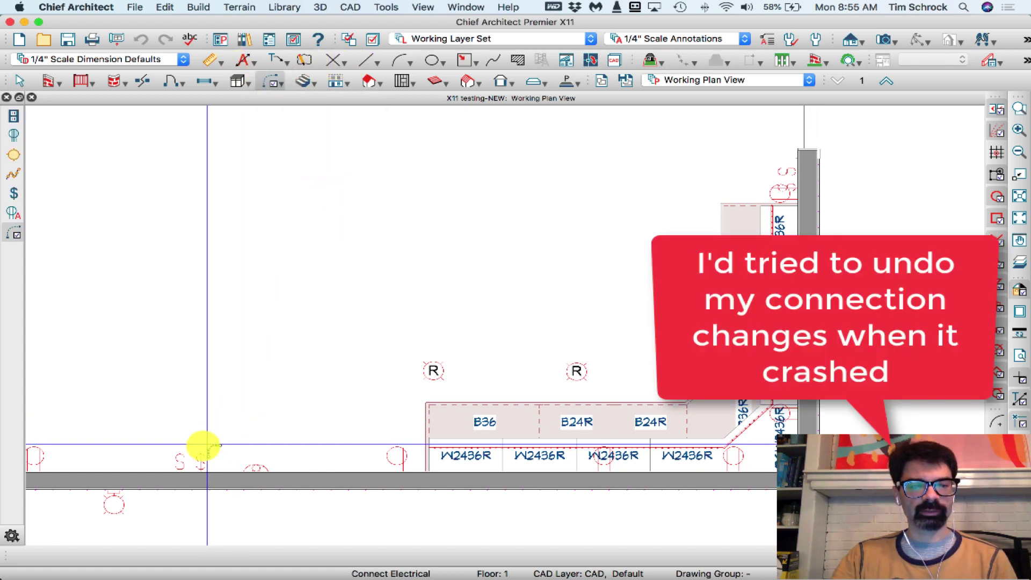
left_click(199, 451)
left_click(256, 465)
Step: Wire the switch through the three R lights to the upper switch marked 3
left_click(182, 454)
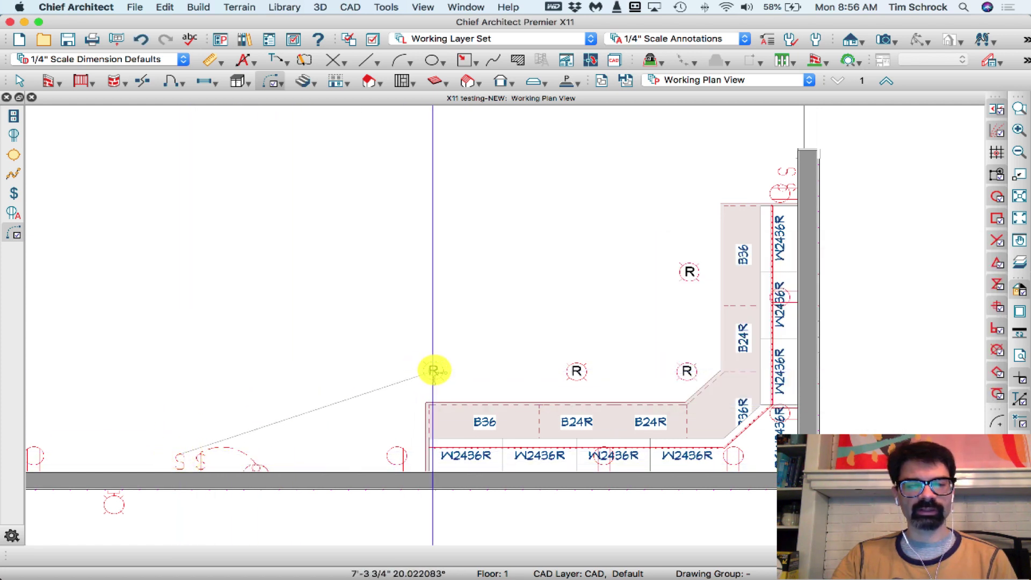
left_click(433, 371)
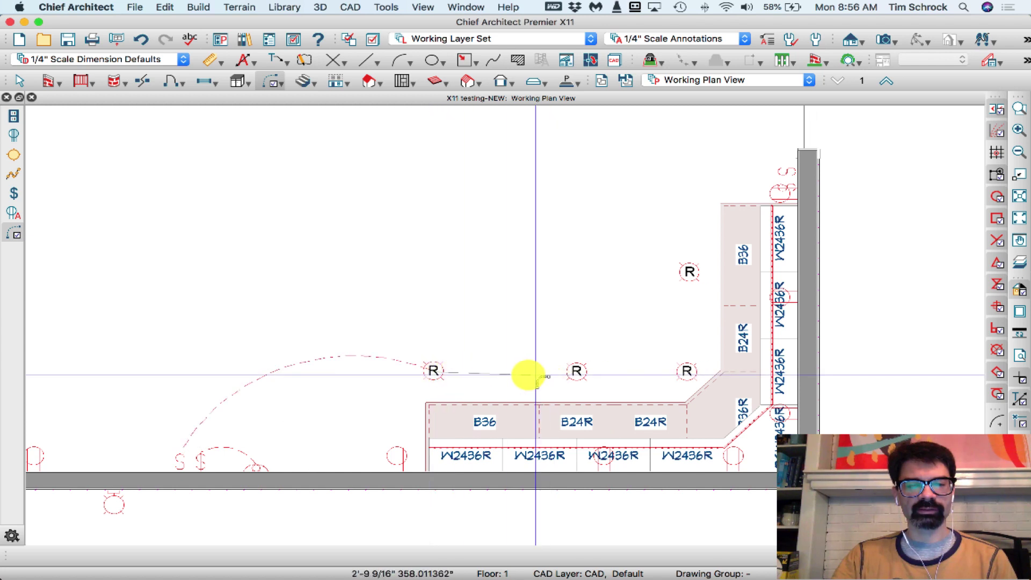
left_click(576, 371)
left_click(687, 371)
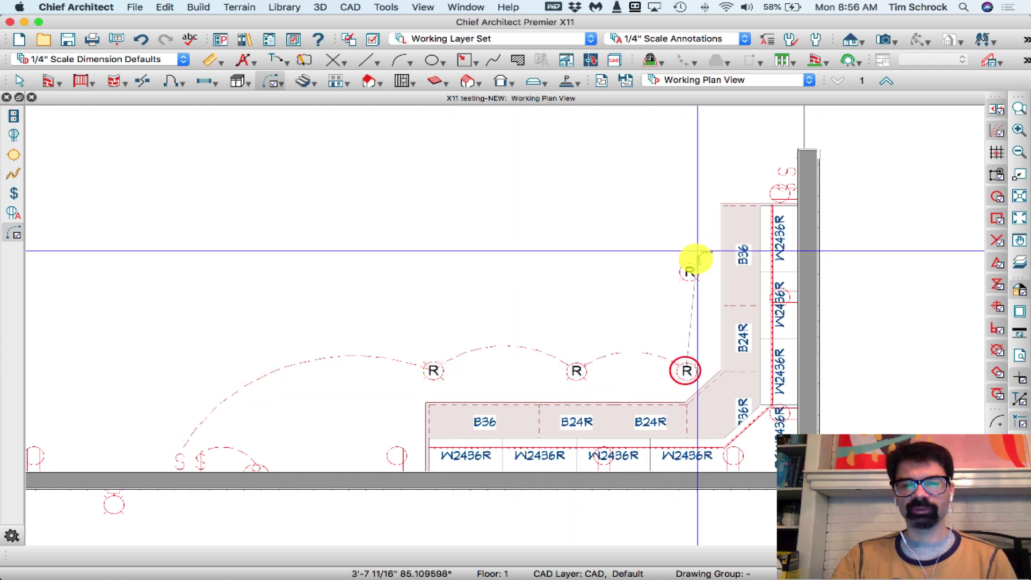
left_click(689, 267)
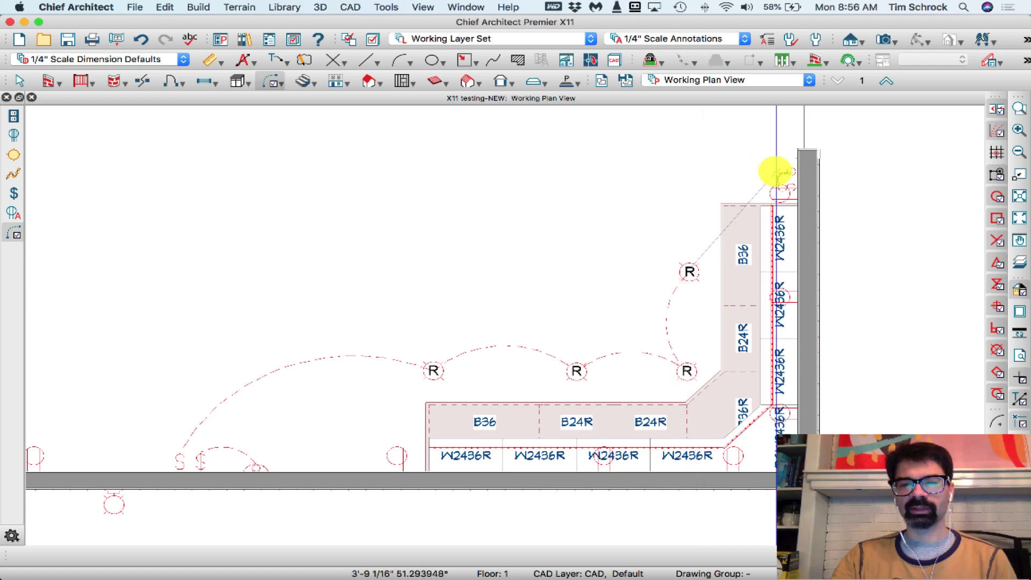
left_click(774, 172)
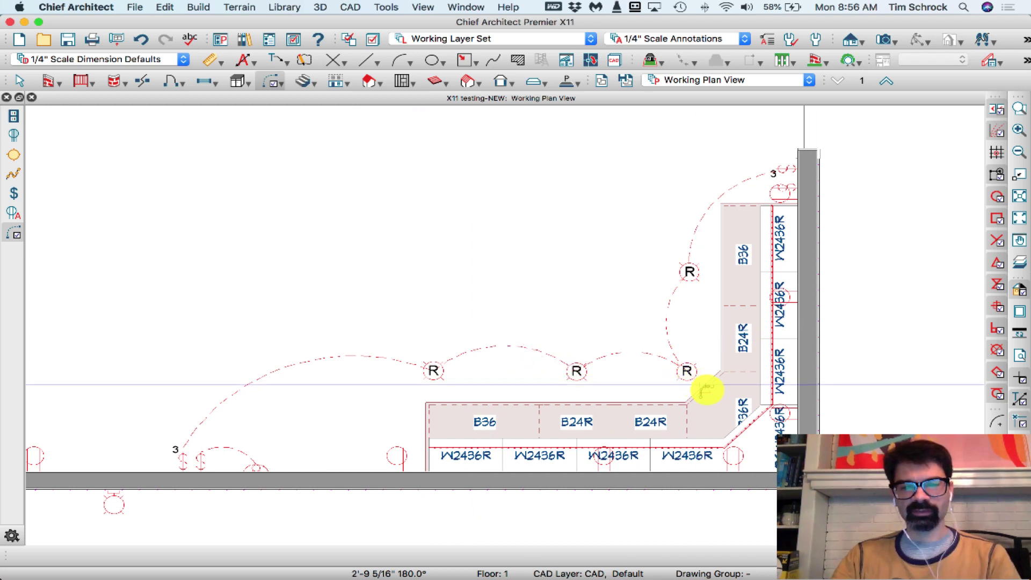
Step: Delete the three stray wires and reconnect the lower switch to the upper fixture
left_click_drag(704, 383, 354, 198)
key("Delete")
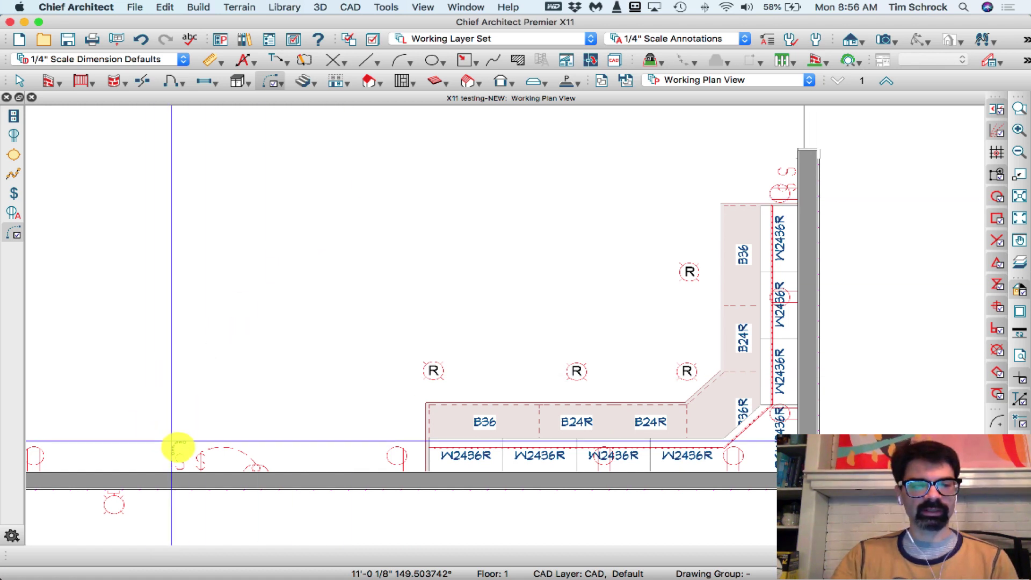
left_click(181, 454)
left_click_drag(180, 454, 779, 172)
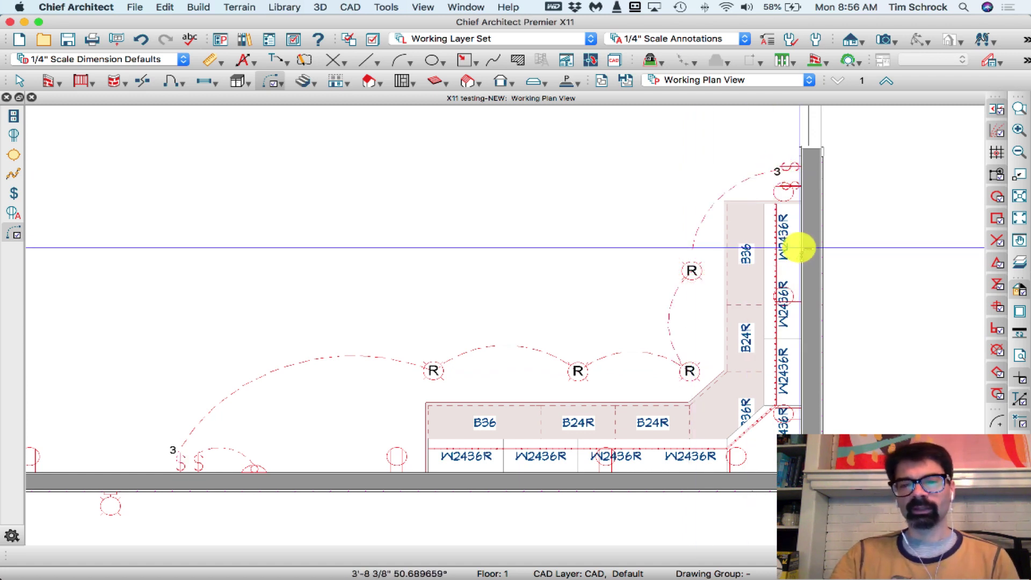
Step: Move the top fixture about 5 13/16" along the wall, then try wiring the rope light to it
scroll(799, 247, "up", 3)
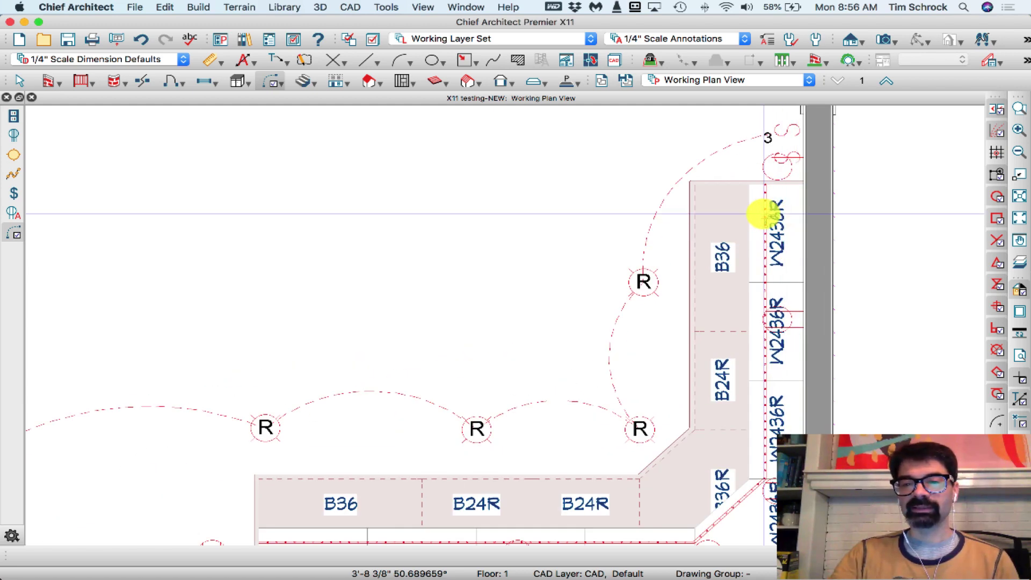
left_click(763, 167)
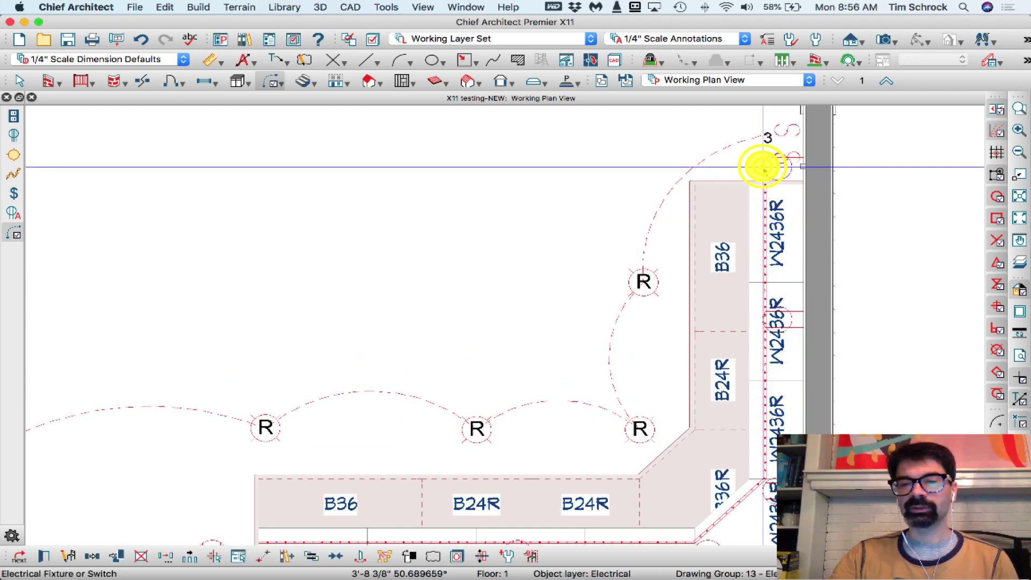
key("Escape")
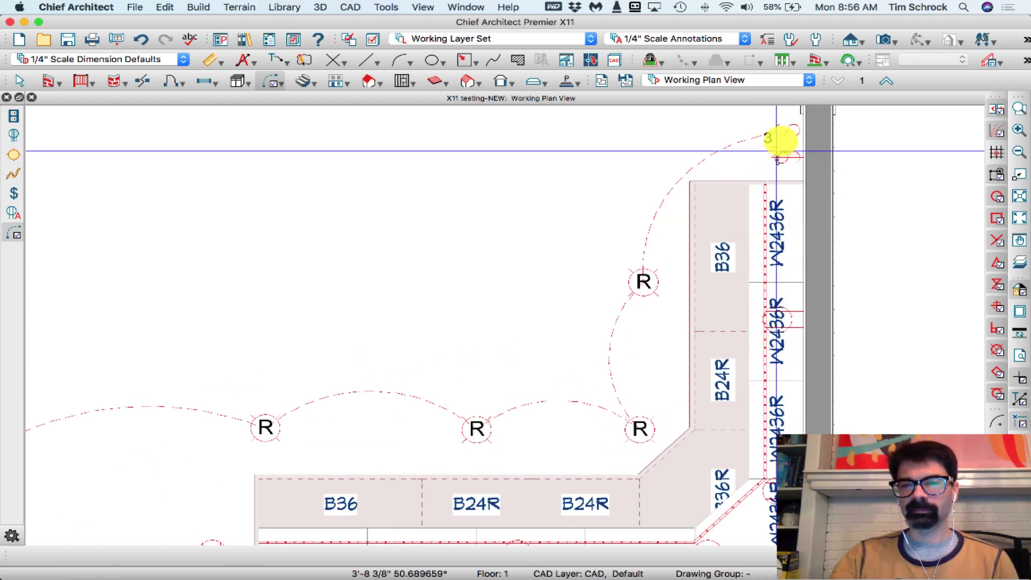
left_click(785, 131)
left_click_drag(799, 129, 800, 106)
mouse_move(757, 226)
left_mouse_down()
mouse_move(776, 154)
mouse_move(764, 191)
mouse_move(766, 155)
left_mouse_up()
mouse_move(761, 218)
left_mouse_down()
mouse_move(770, 151)
mouse_move(766, 258)
mouse_move(766, 156)
mouse_move(760, 177)
mouse_move(750, 491)
mouse_move(732, 494)
mouse_move(766, 156)
mouse_move(691, 184)
mouse_move(773, 281)
mouse_move(750, 203)
left_mouse_up()
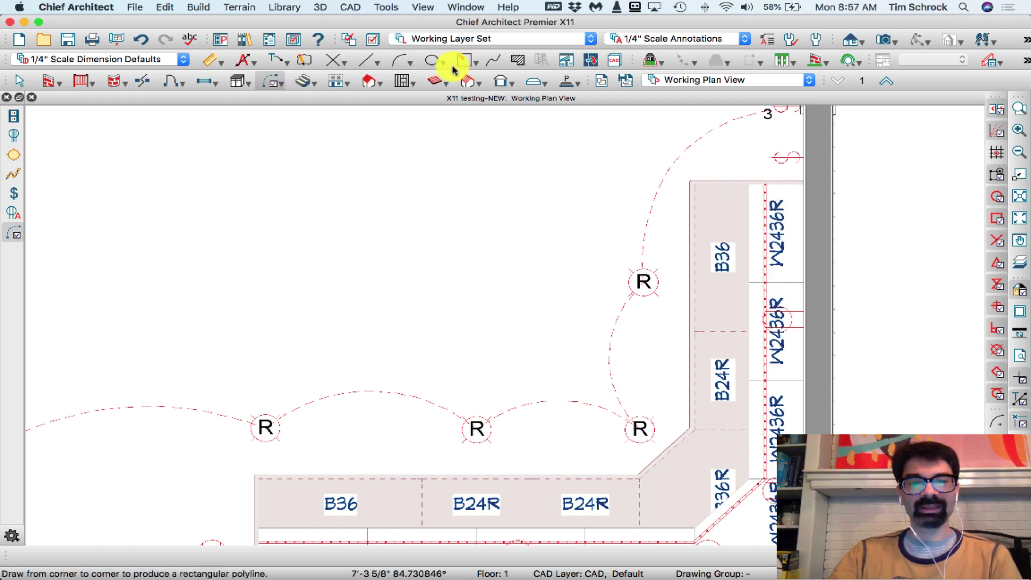
Step: Set the Draw Arc tool to draw on the Electrical, Connections layer
left_click(397, 63)
left_click(398, 63)
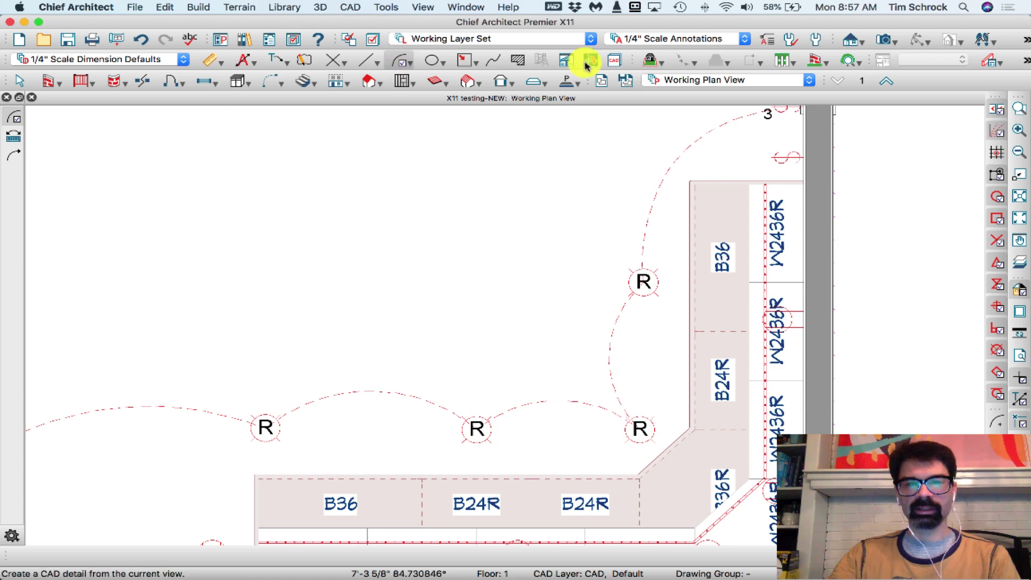
left_click(613, 60)
key("e")
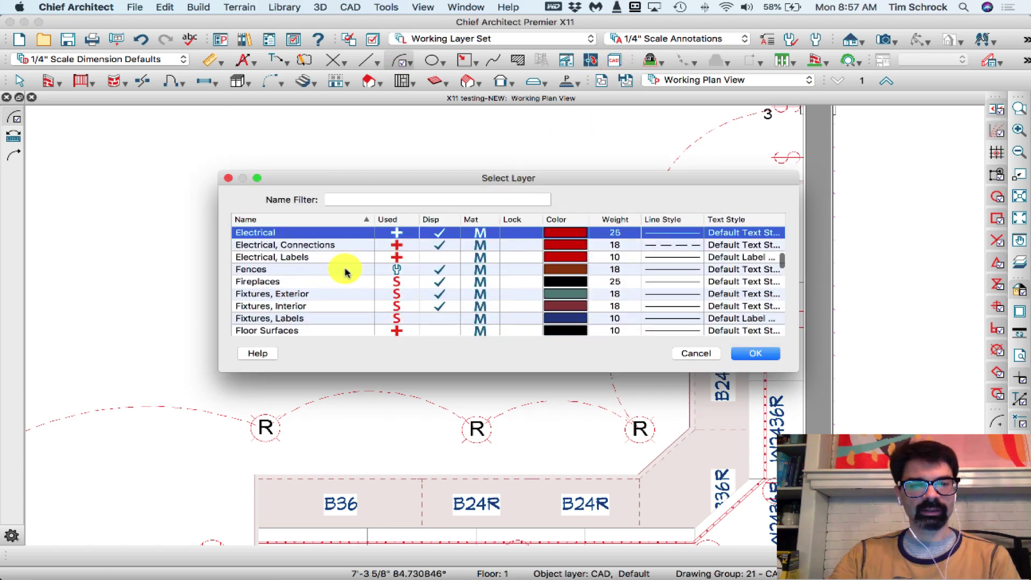
left_click(331, 247)
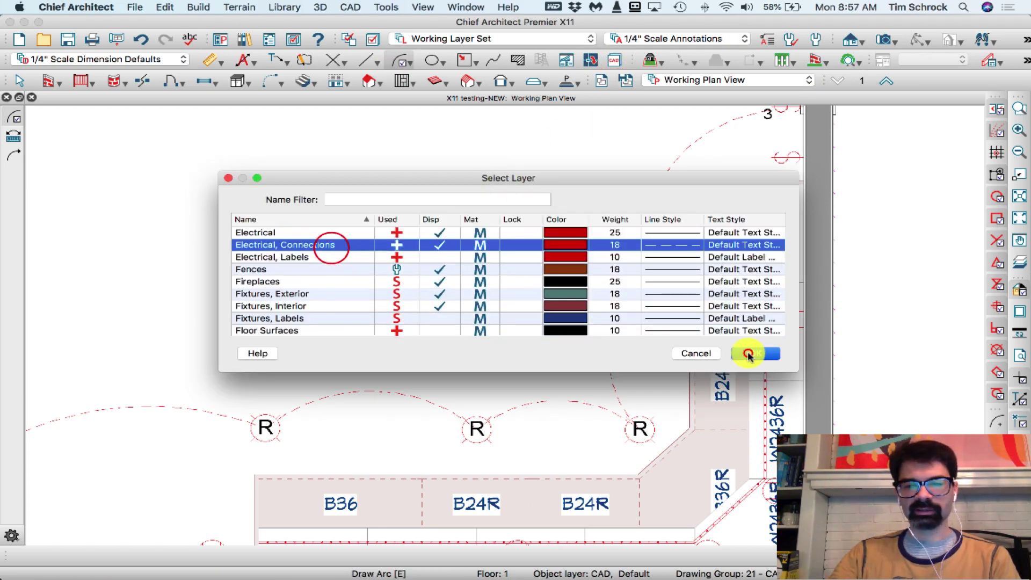
left_click(748, 353)
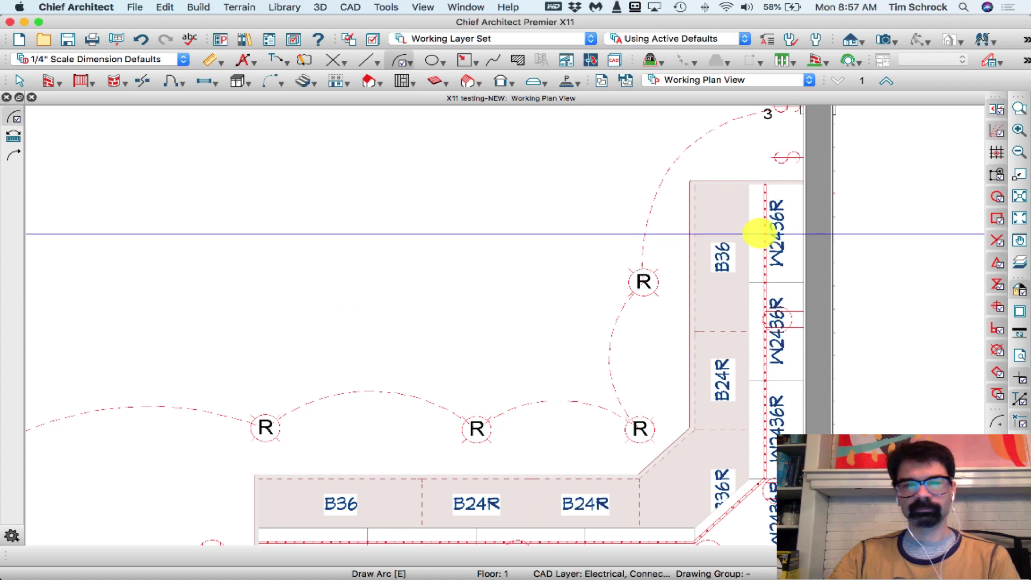
Step: Draw an arc from the rope light to the top fixture by the wall
left_click(759, 234)
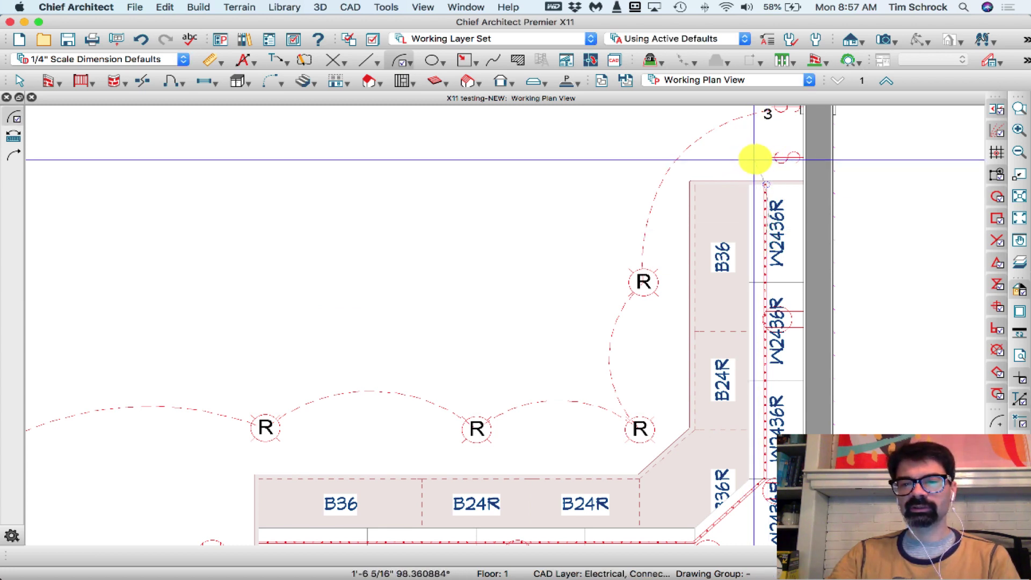
left_click(771, 157)
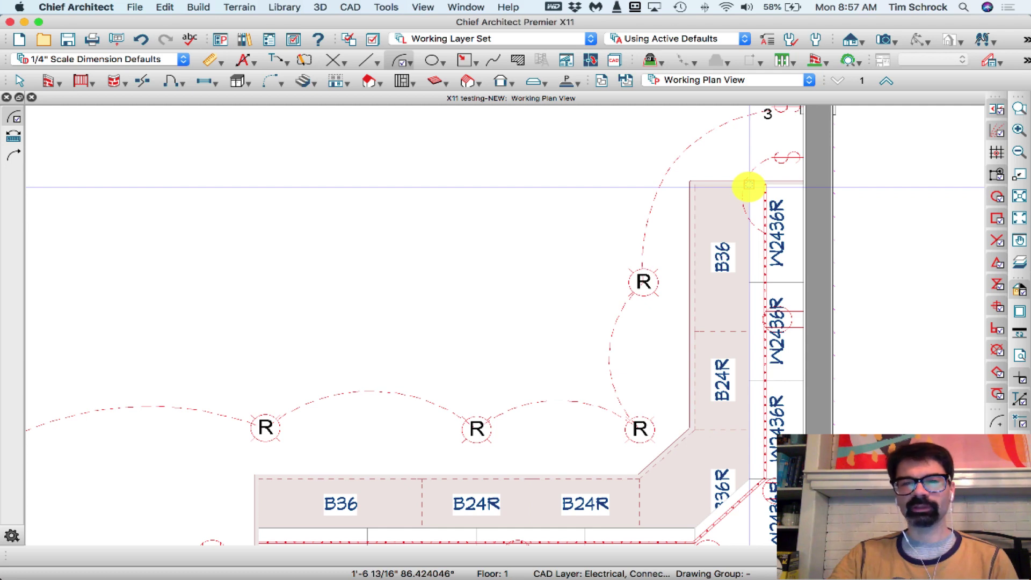
scroll(749, 185, "down", 1)
scroll(717, 198, "down", 1)
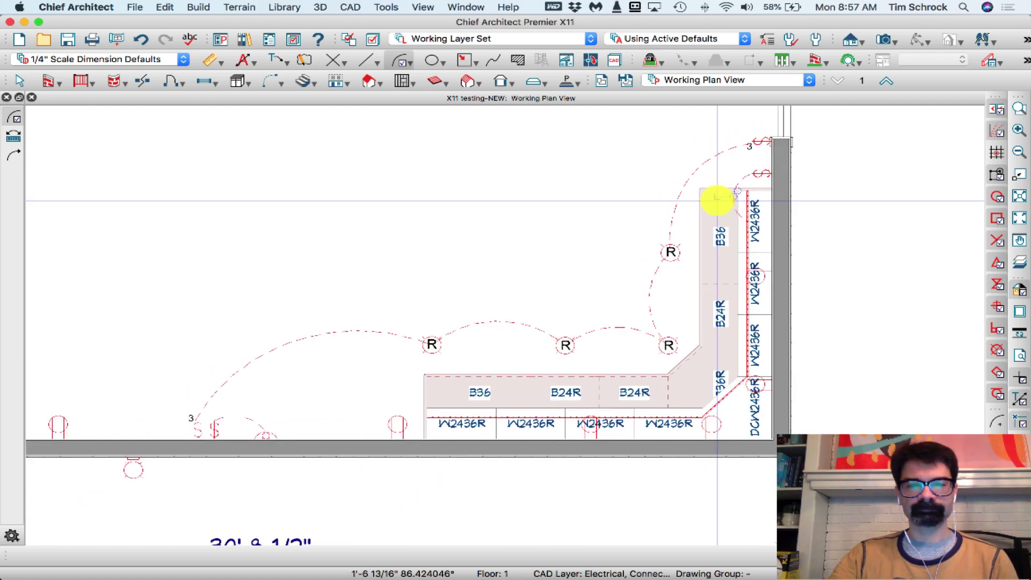
scroll(639, 241, "down", 1)
scroll(507, 195, "up", 1)
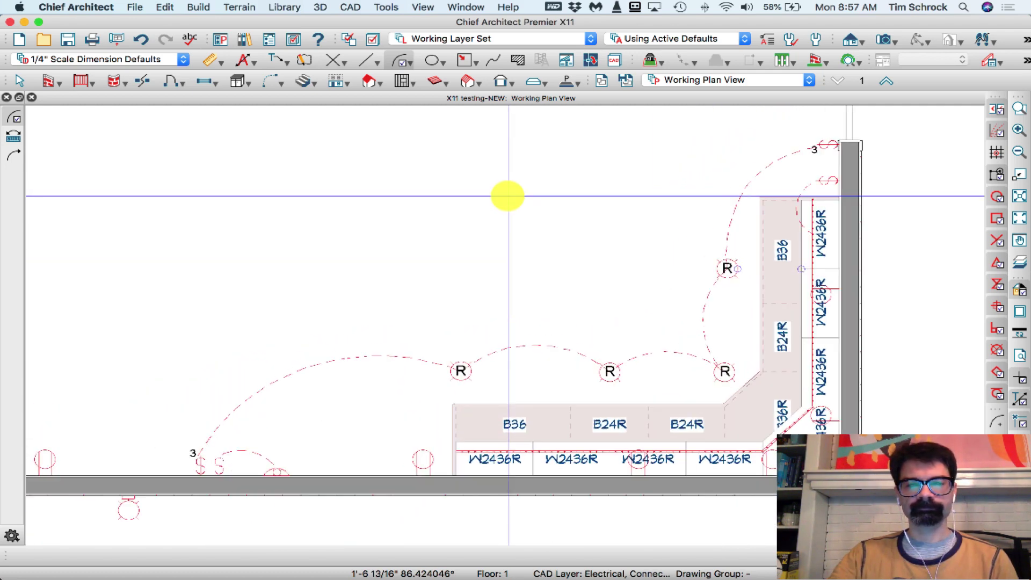